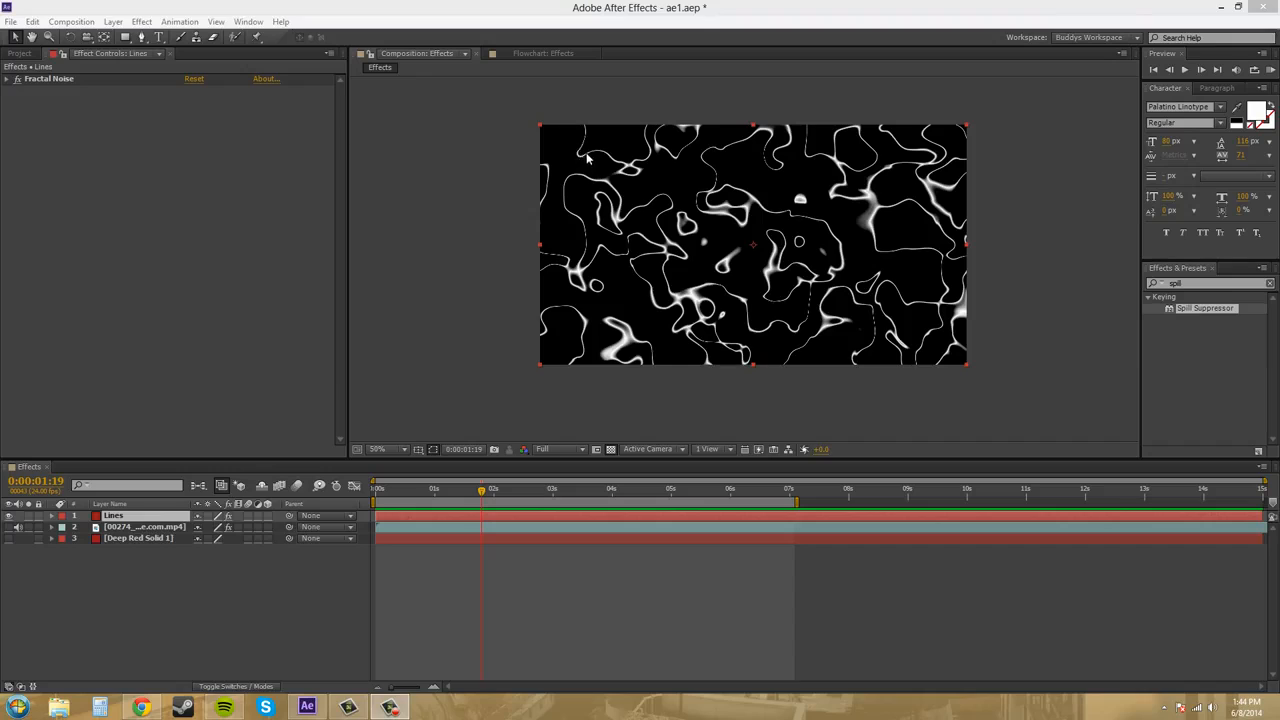
Review the Fractal Noise settings on the Lines layer and try a Sub Scaling of 0
click(59, 78)
click(7, 79)
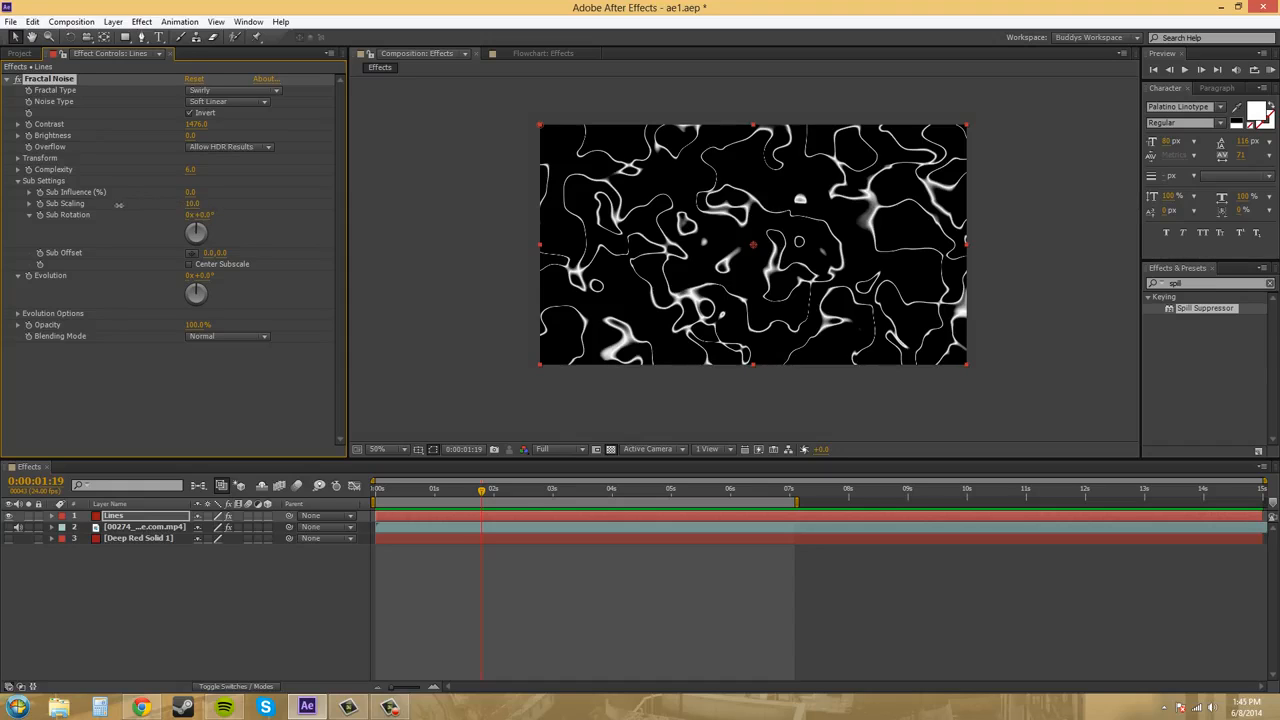
click(190, 204)
text(0)
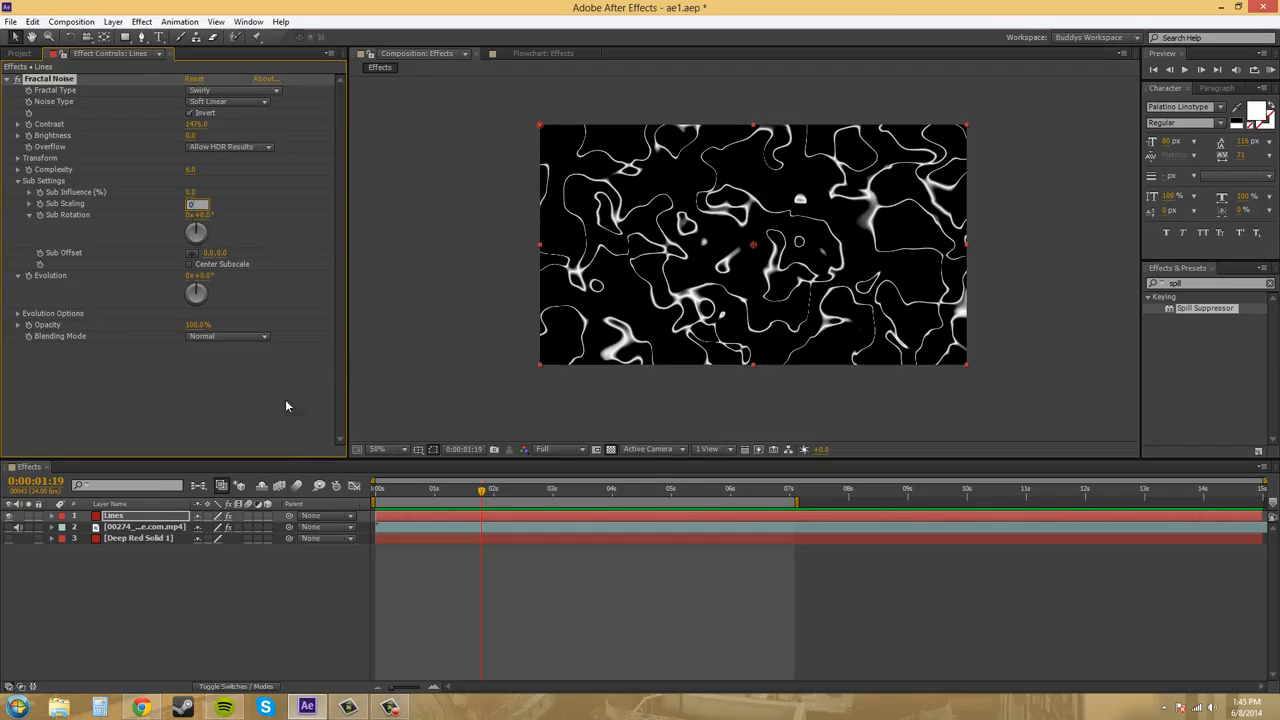
key(Return)
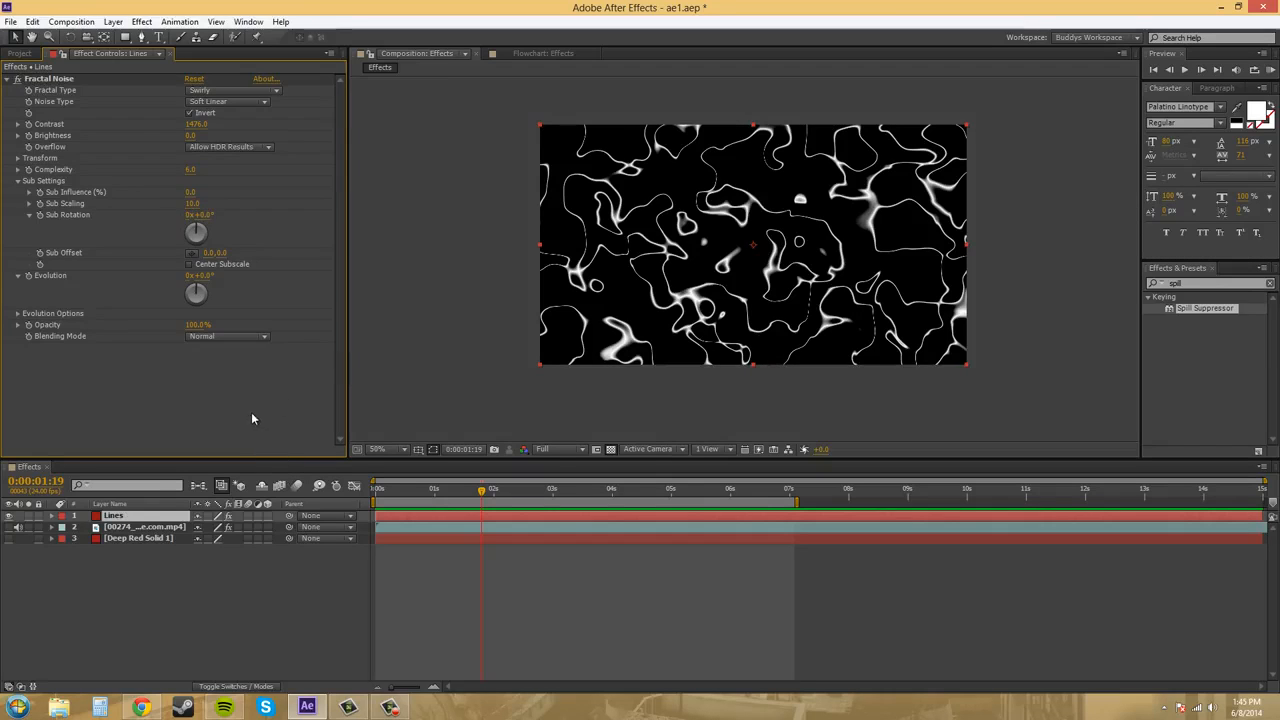
click(8, 79)
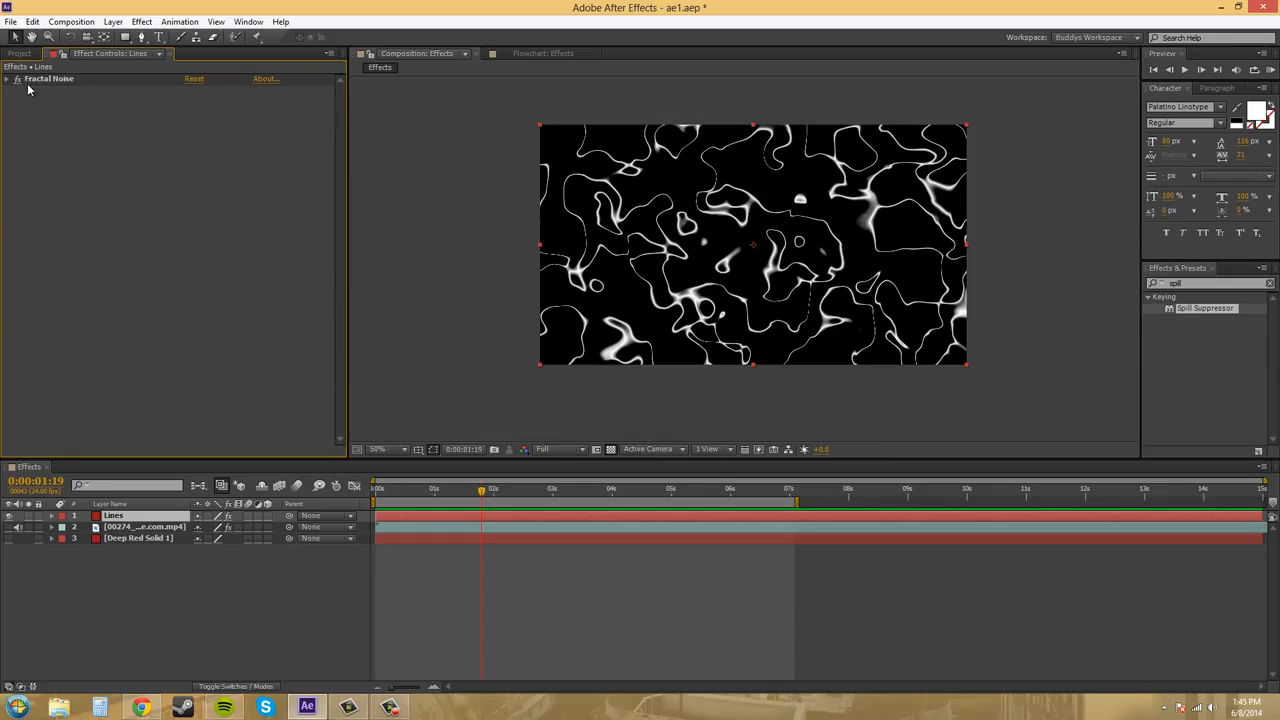
Inspect the composition's alpha channel and return the display to RGB
click(525, 451)
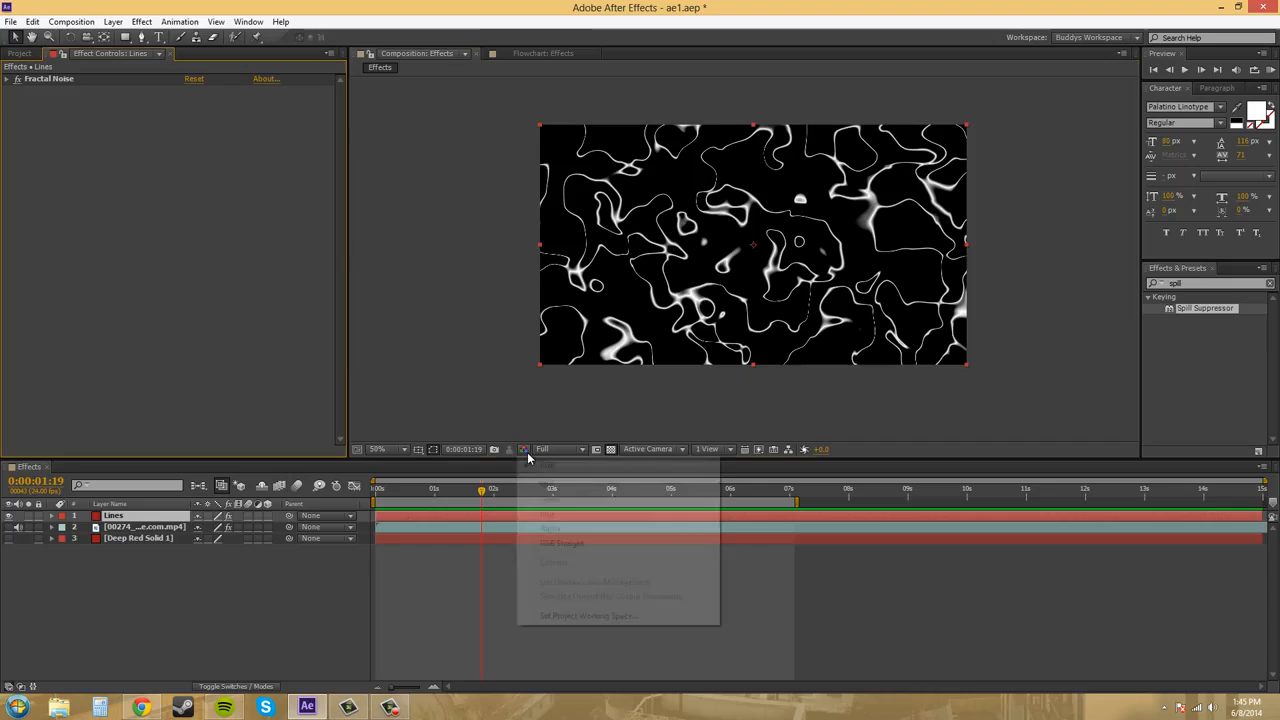
click(556, 529)
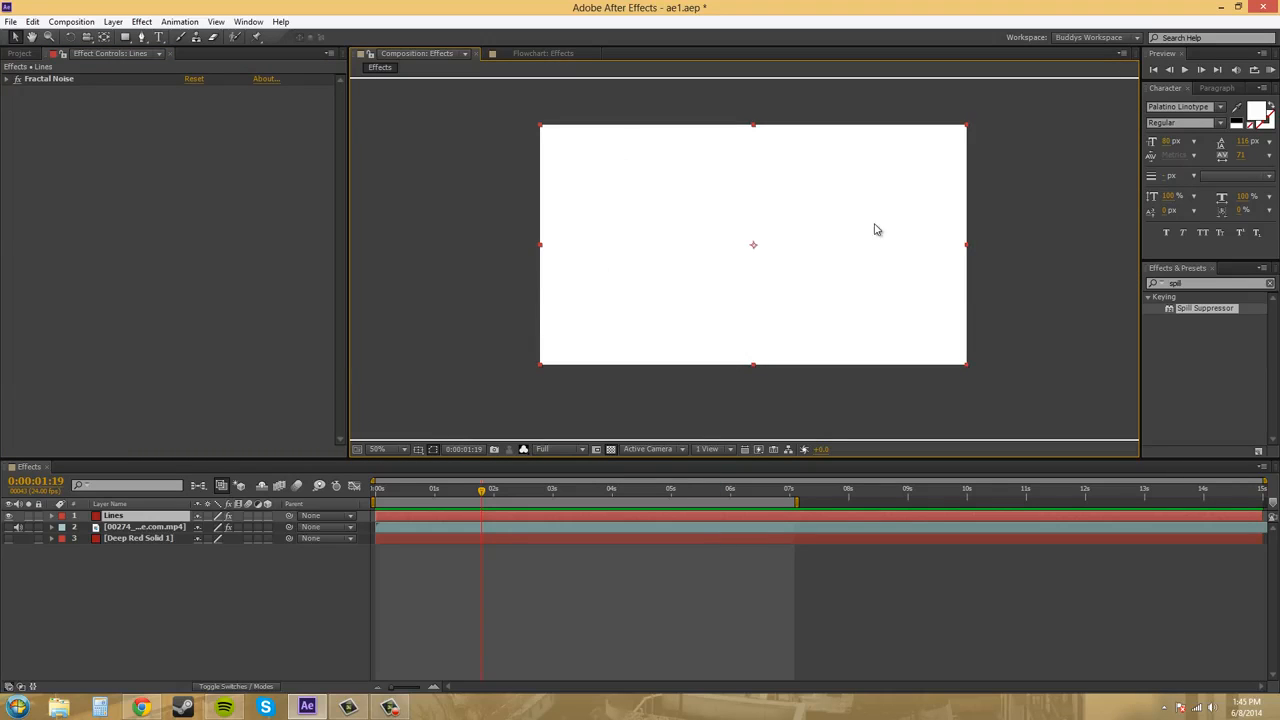
click(524, 450)
click(534, 462)
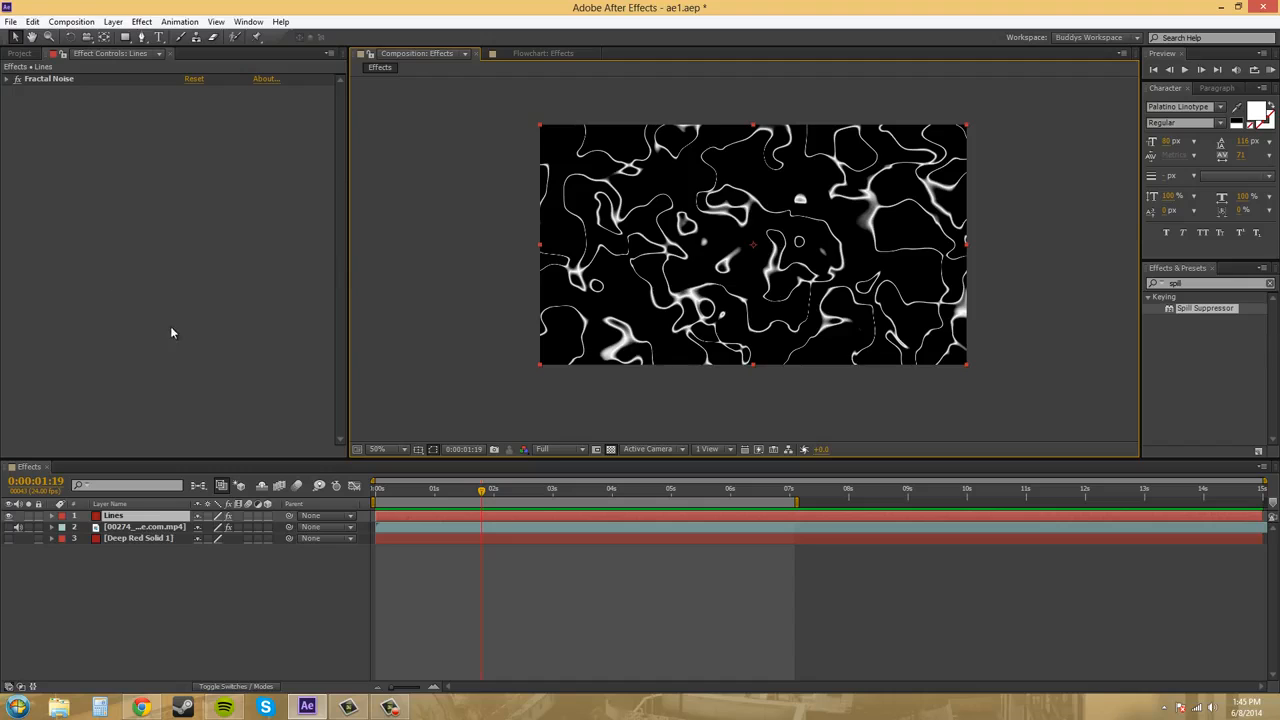
Apply a Luma Key effect to the Lines layer with a Threshold of about 49 and a Tolerance of 72
click(141, 21)
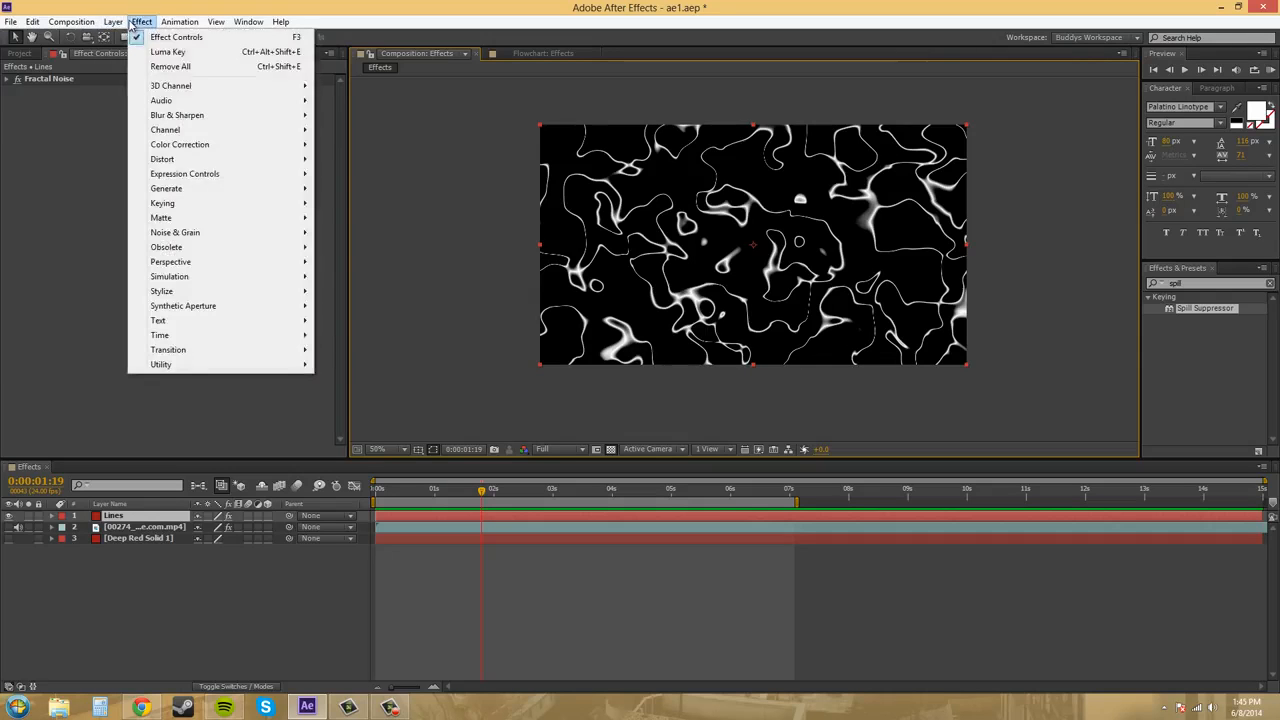
mouse_move(188, 203)
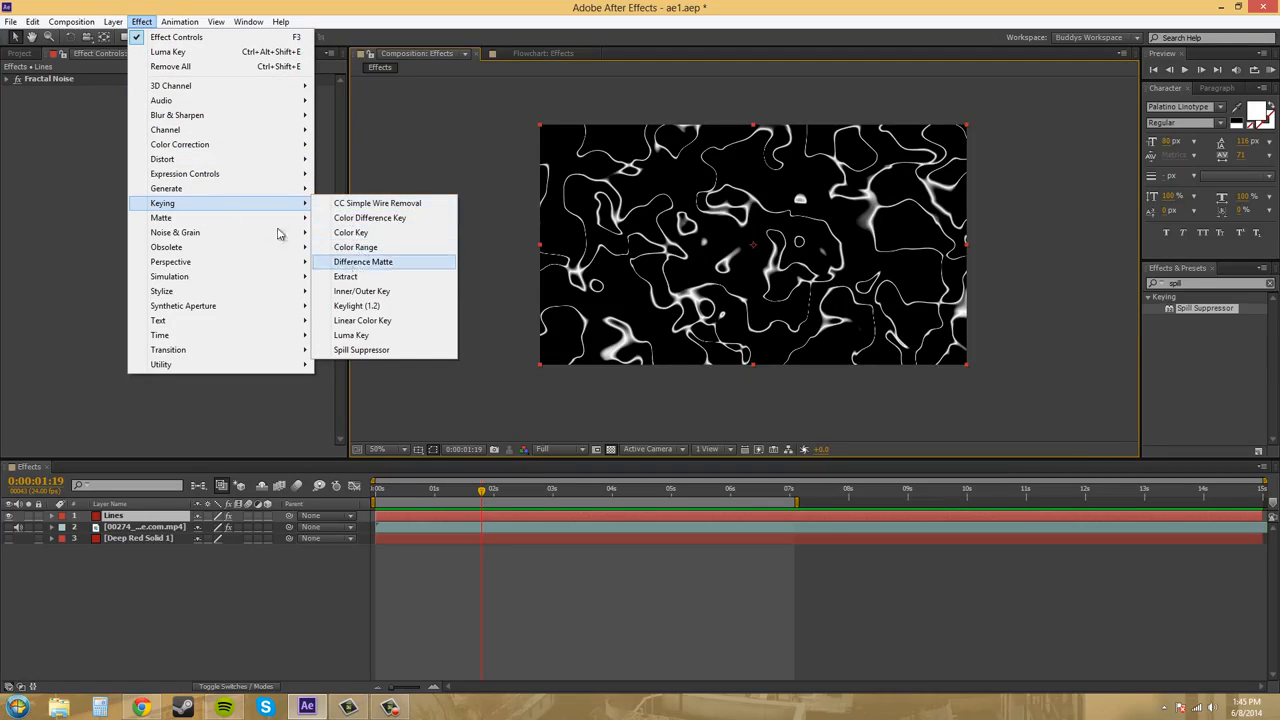
mouse_move(253, 212)
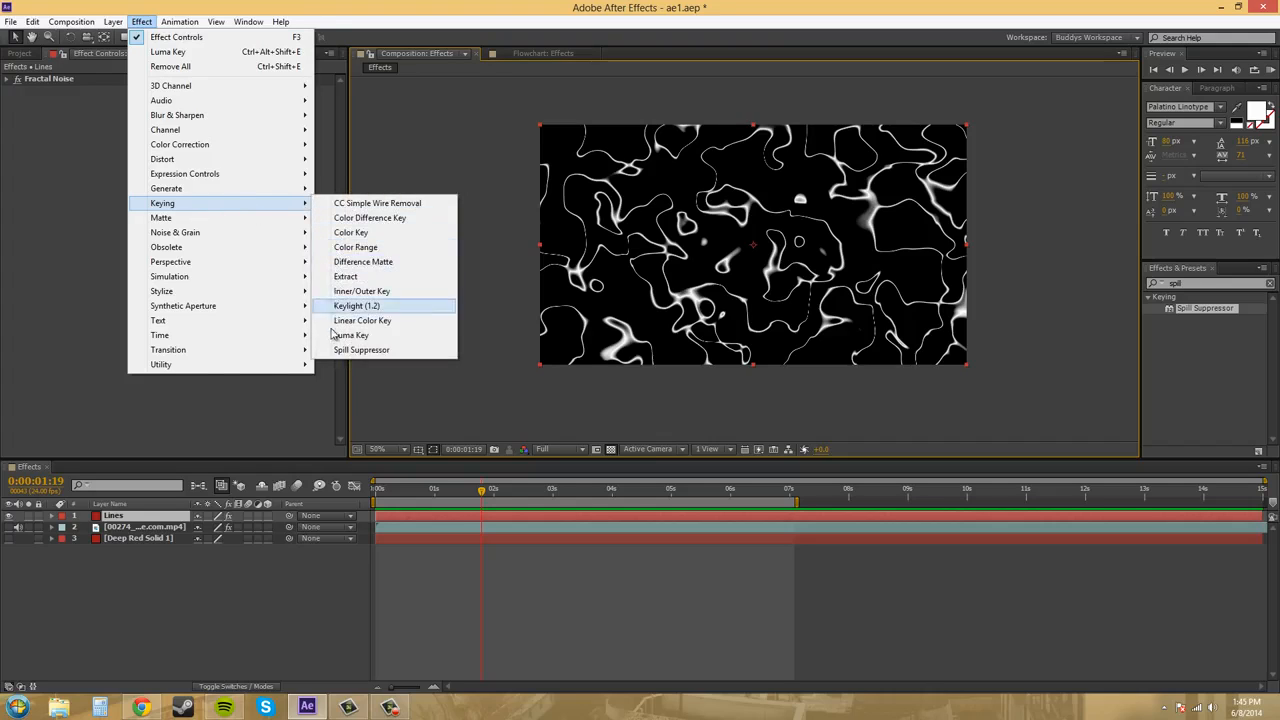
click(375, 337)
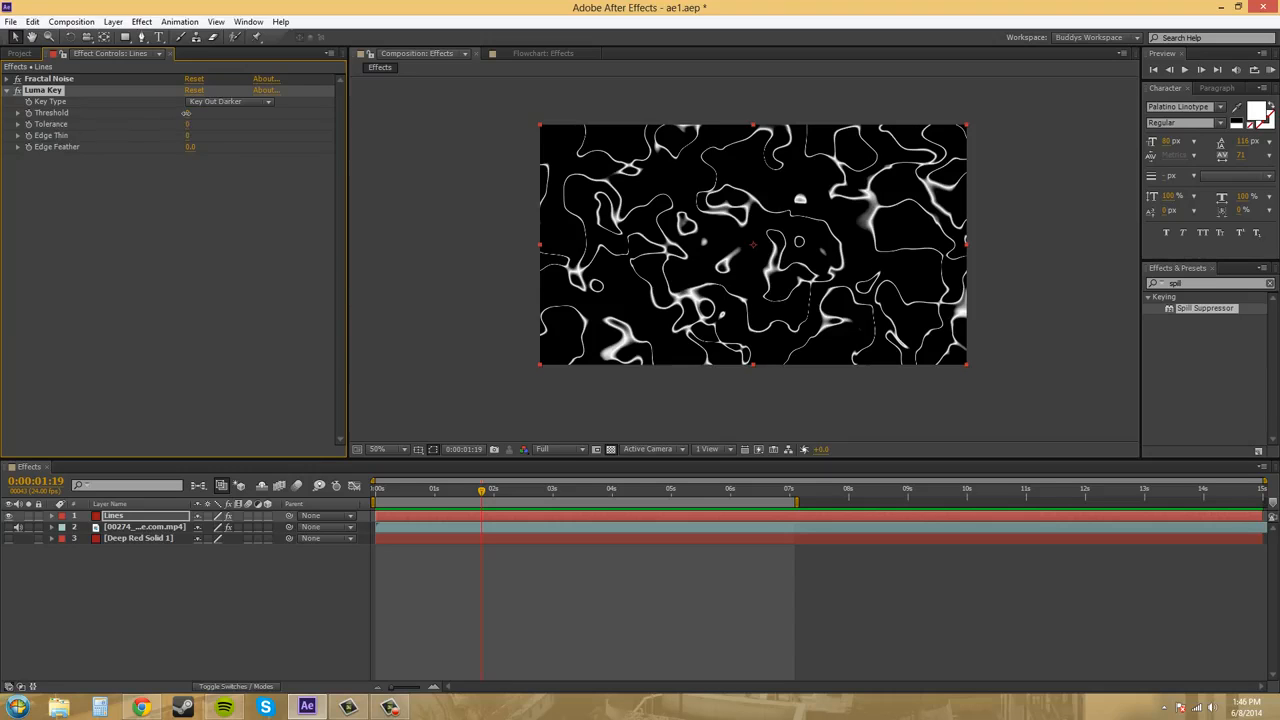
drag(186, 113, 184, 113)
drag(188, 113, 276, 128)
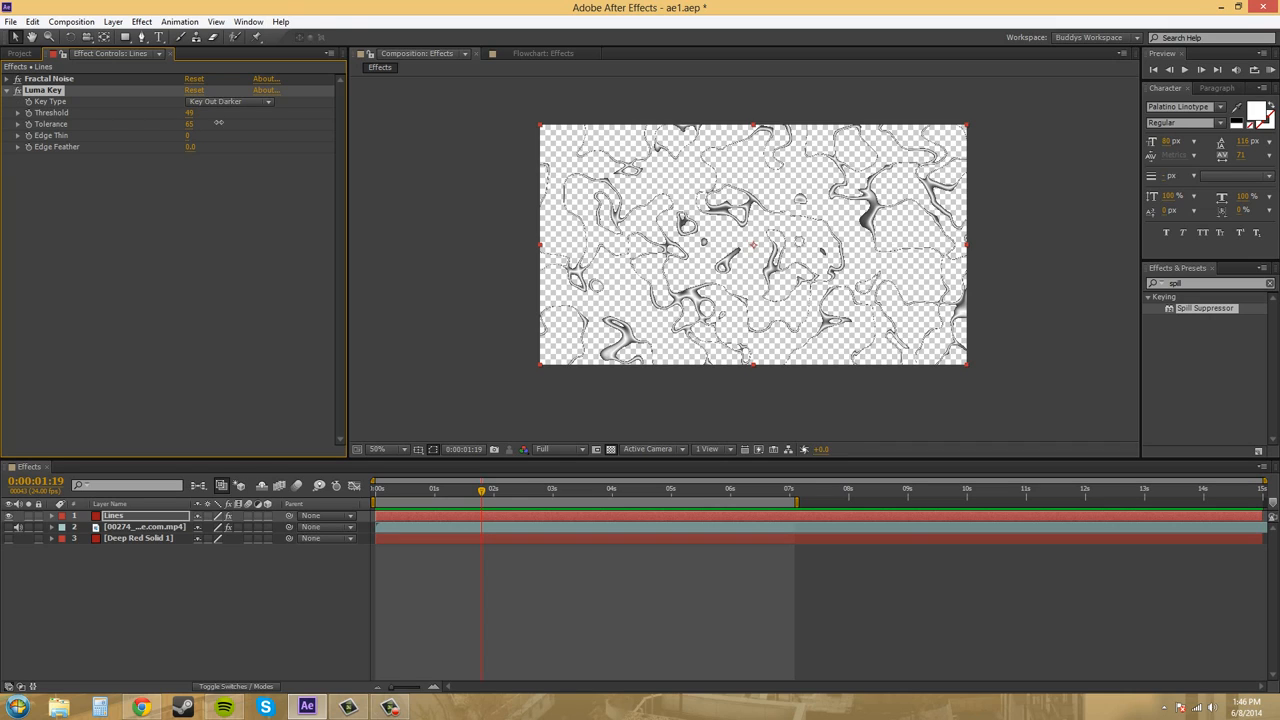
click(183, 220)
Set the Luma Key's Key Type to Key Out Brighter and its Threshold to 63
click(238, 103)
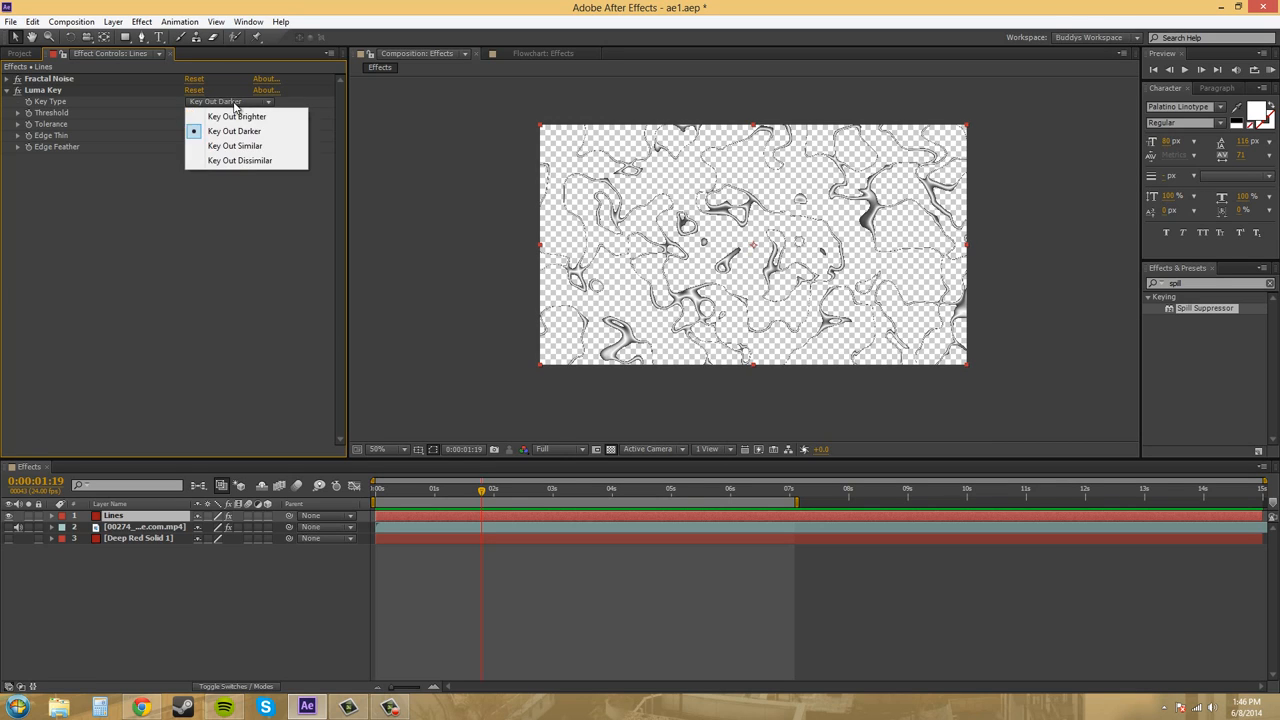
click(225, 116)
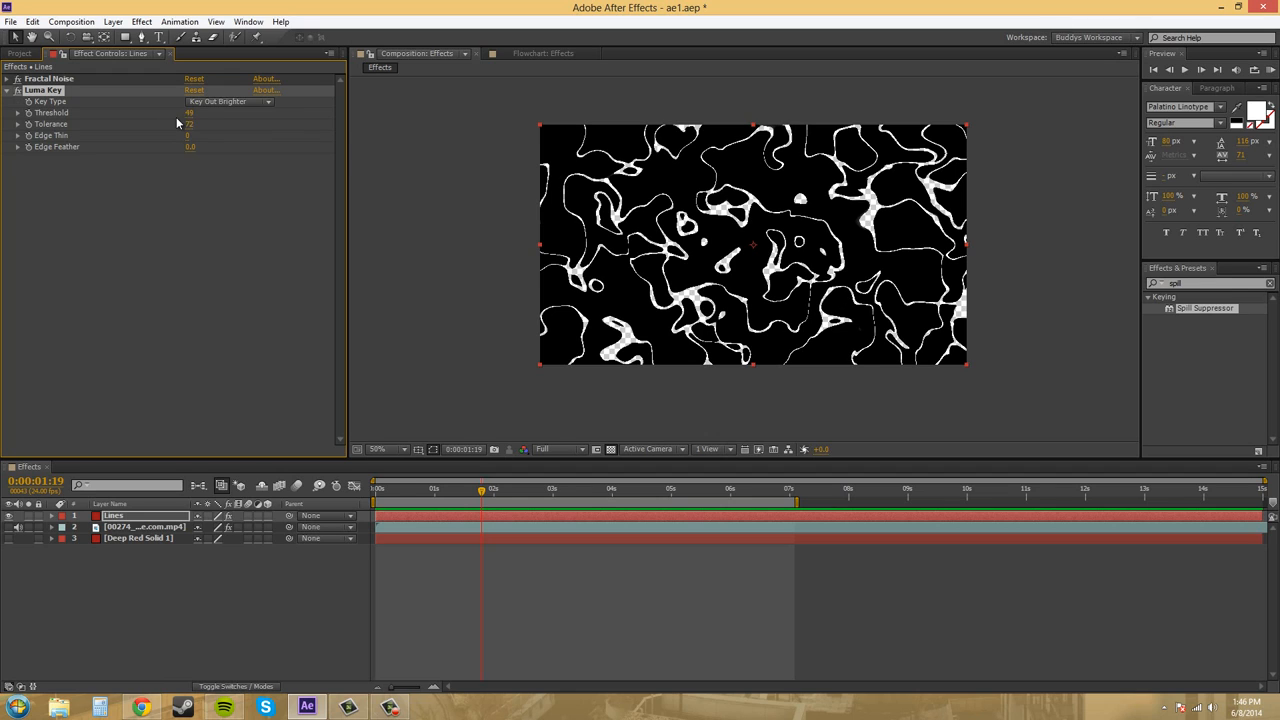
key(period)
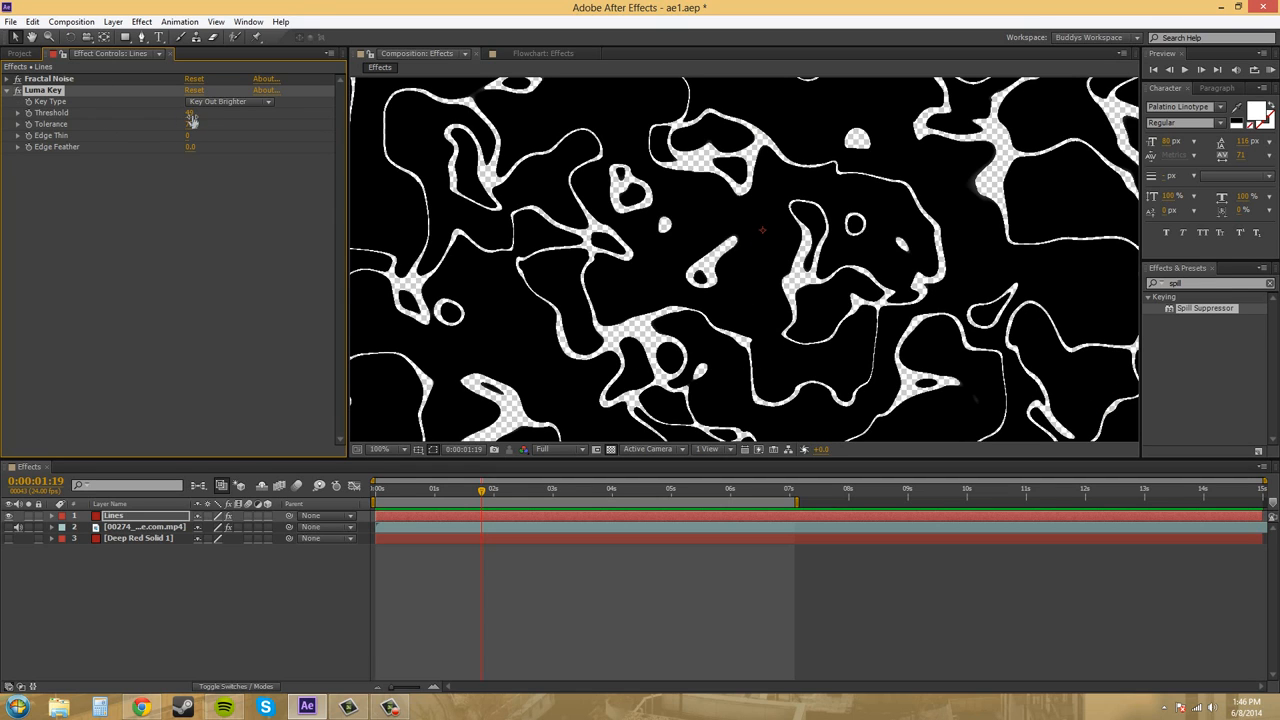
drag(191, 112, 150, 115)
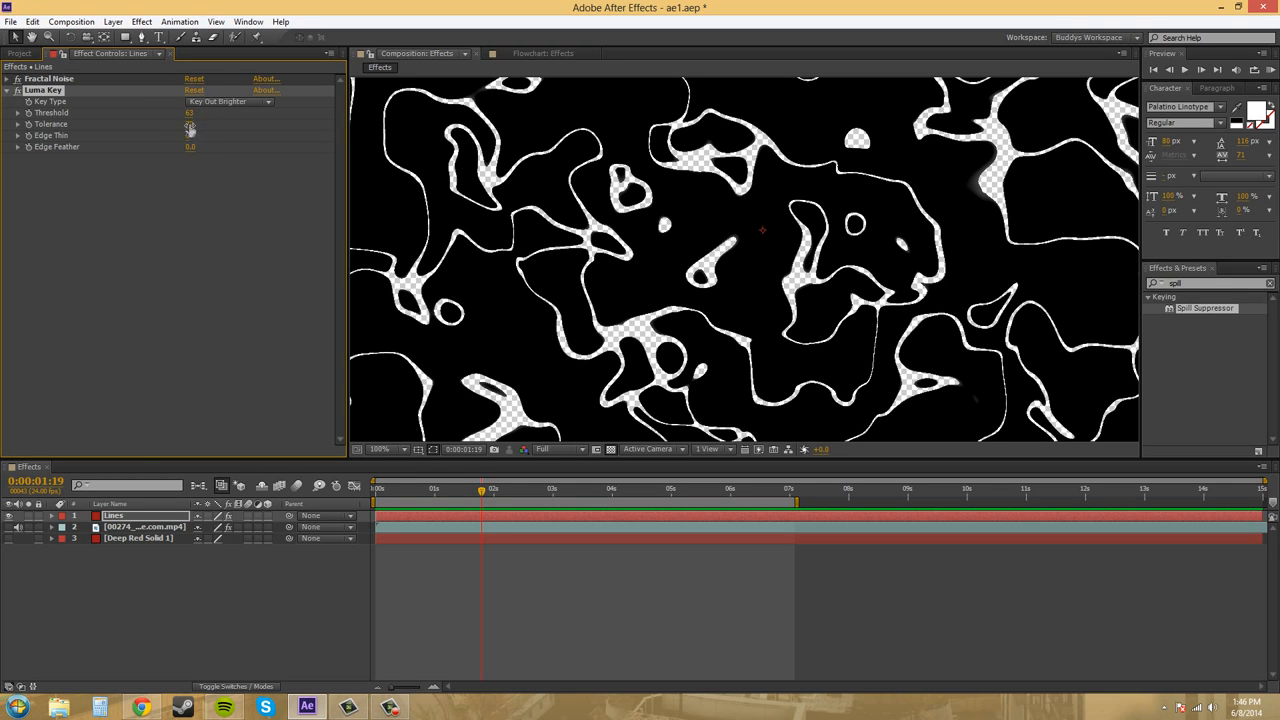
Adjust the Luma Key's Tolerance to 68, keeping the Key Out Brighter type
mouse_move(188, 130)
mouse_down()
mouse_move(206, 126)
mouse_move(190, 130)
mouse_up()
drag(313, 132, 162, 124)
click(232, 103)
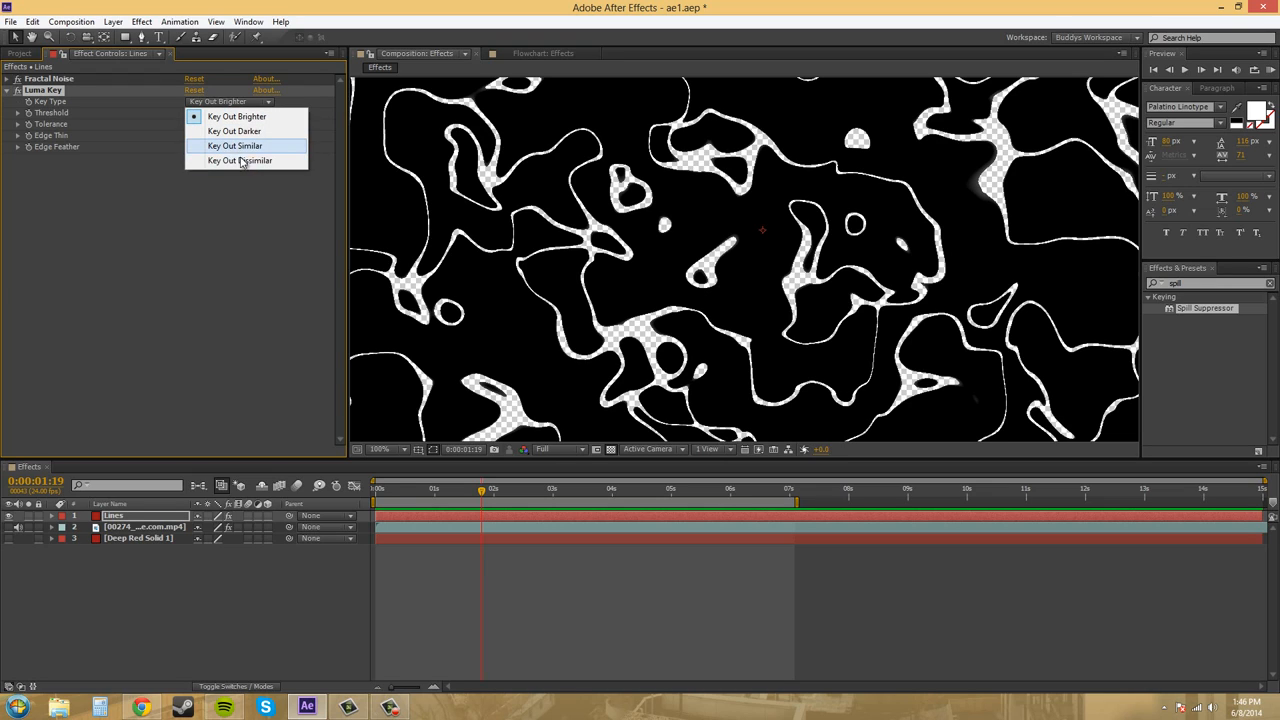
click(197, 212)
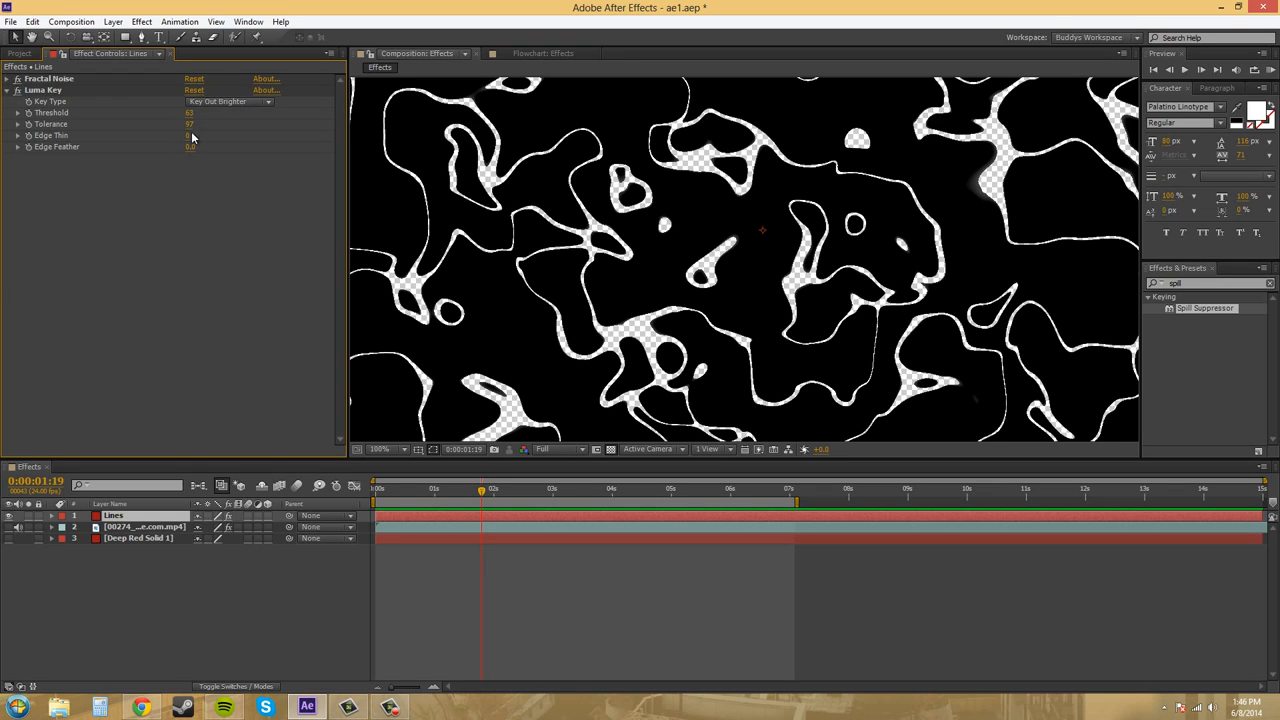
mouse_move(190, 125)
mouse_down()
mouse_move(177, 122)
mouse_move(188, 124)
mouse_up()
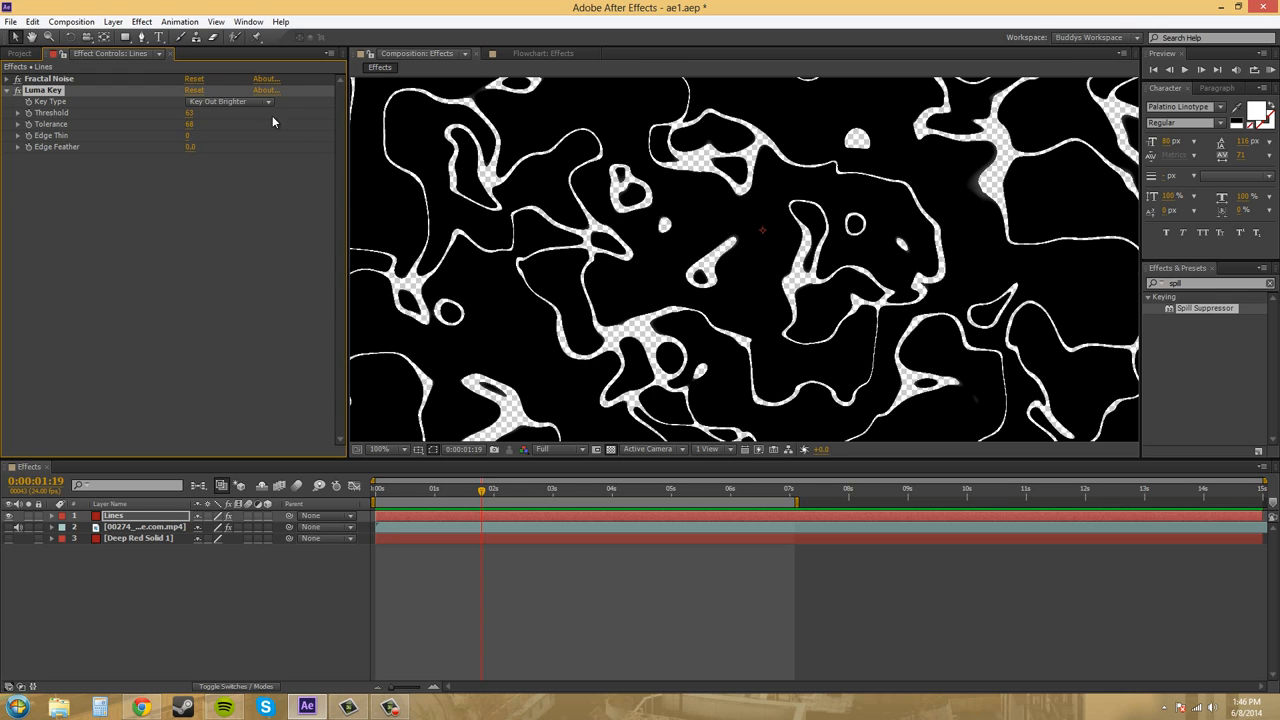
Try a different Edge Thin value on the Luma Key and reset it to 0
drag(190, 135, 150, 143)
click(191, 136)
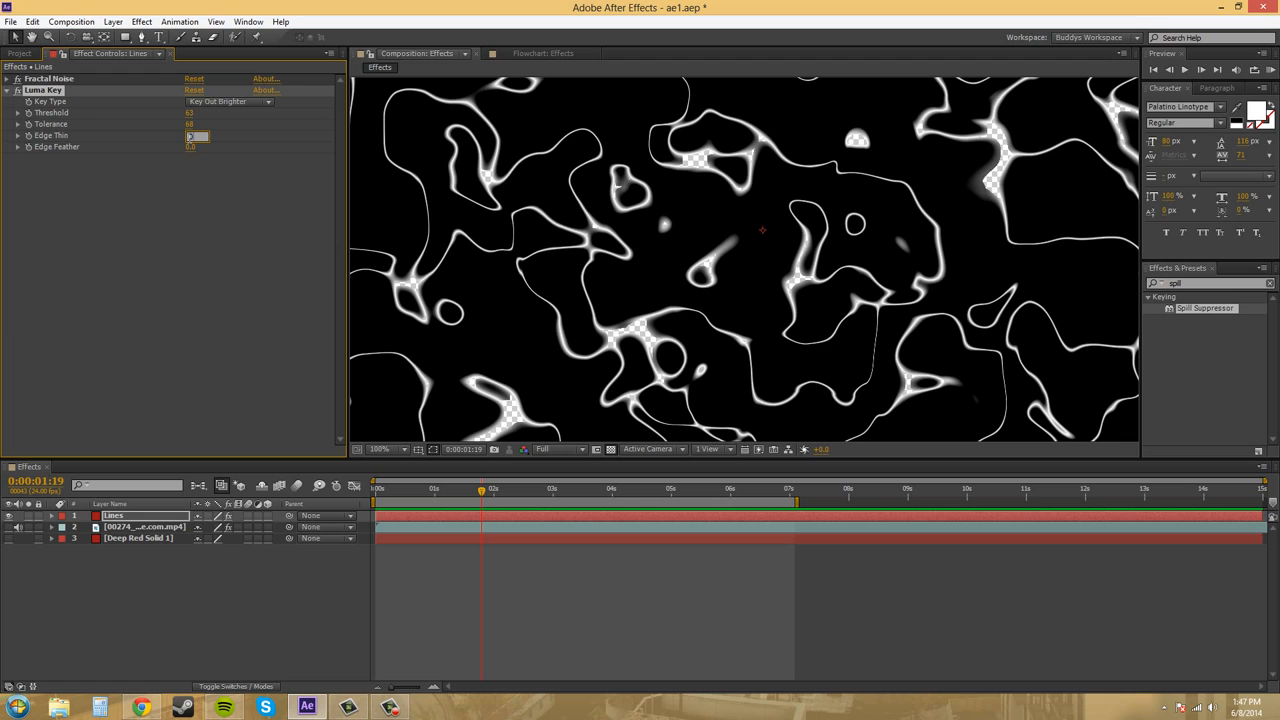
key(Return)
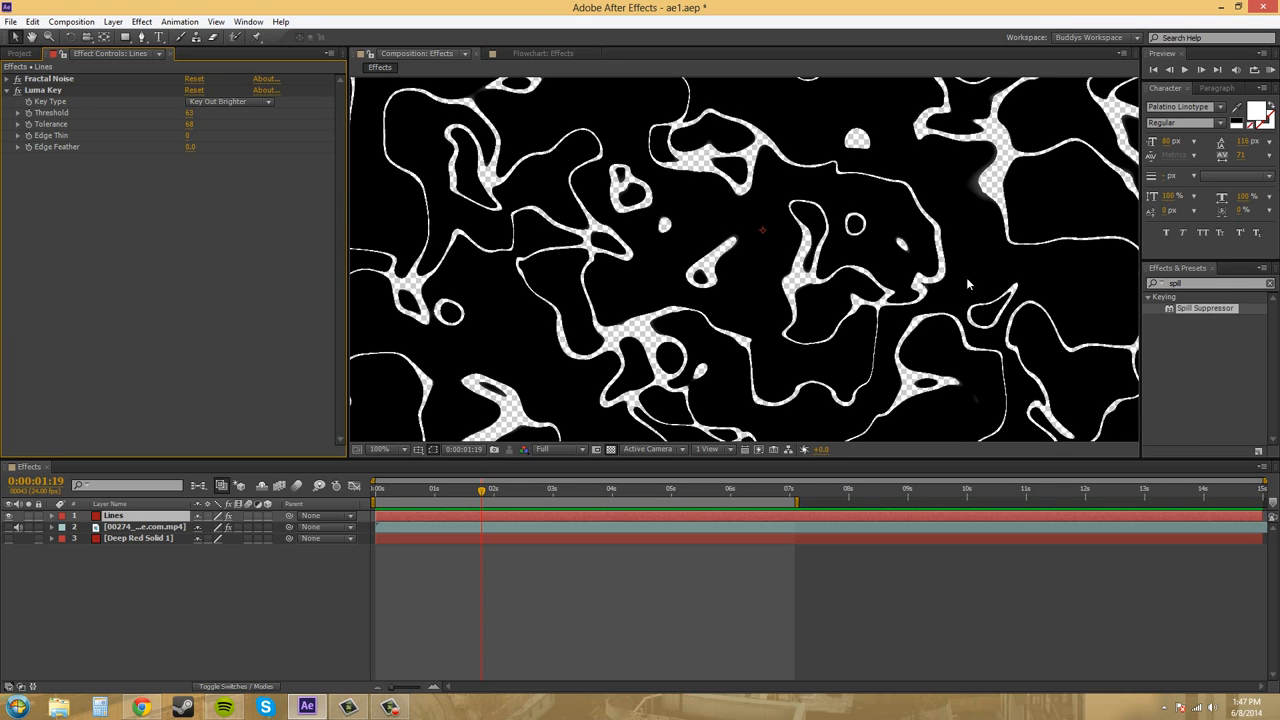
Try an Edge Feather of 10.5 on the Luma Key and reset it to 0
scroll(966, 277, up, 3)
drag(833, 264, 597, 278)
drag(825, 276, 794, 302)
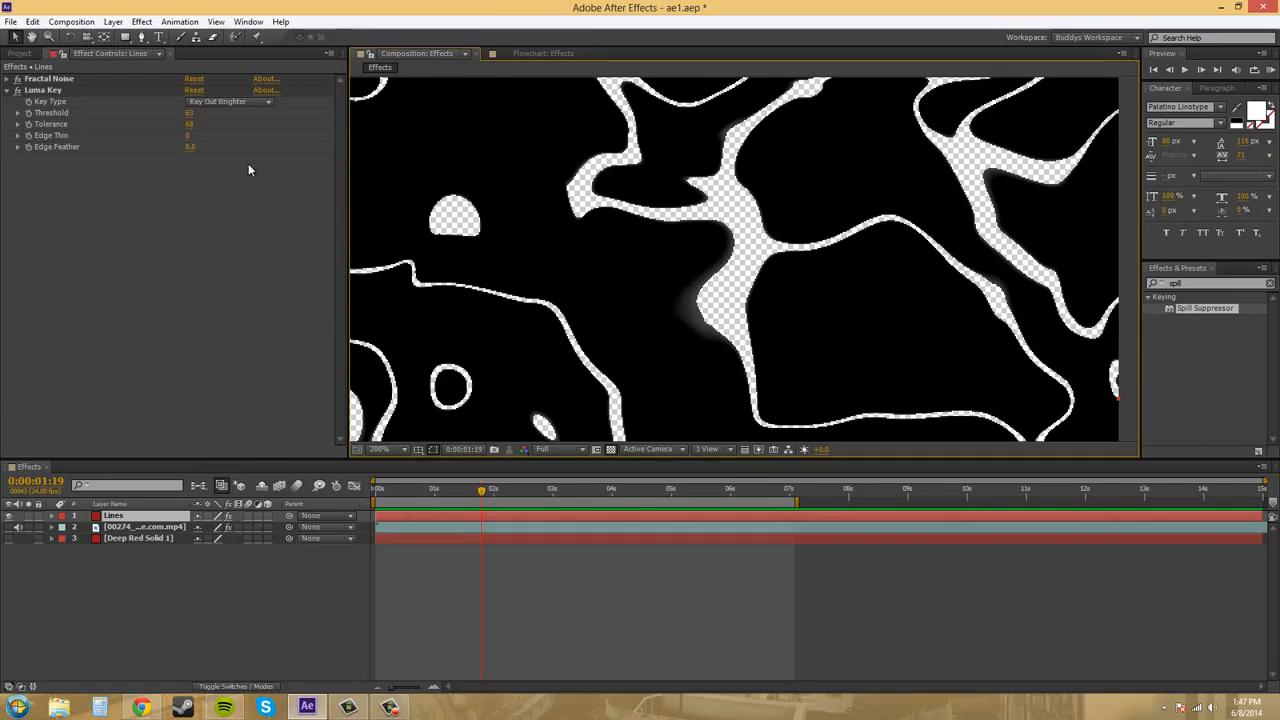
drag(191, 147, 260, 143)
scroll(746, 226, down, 1)
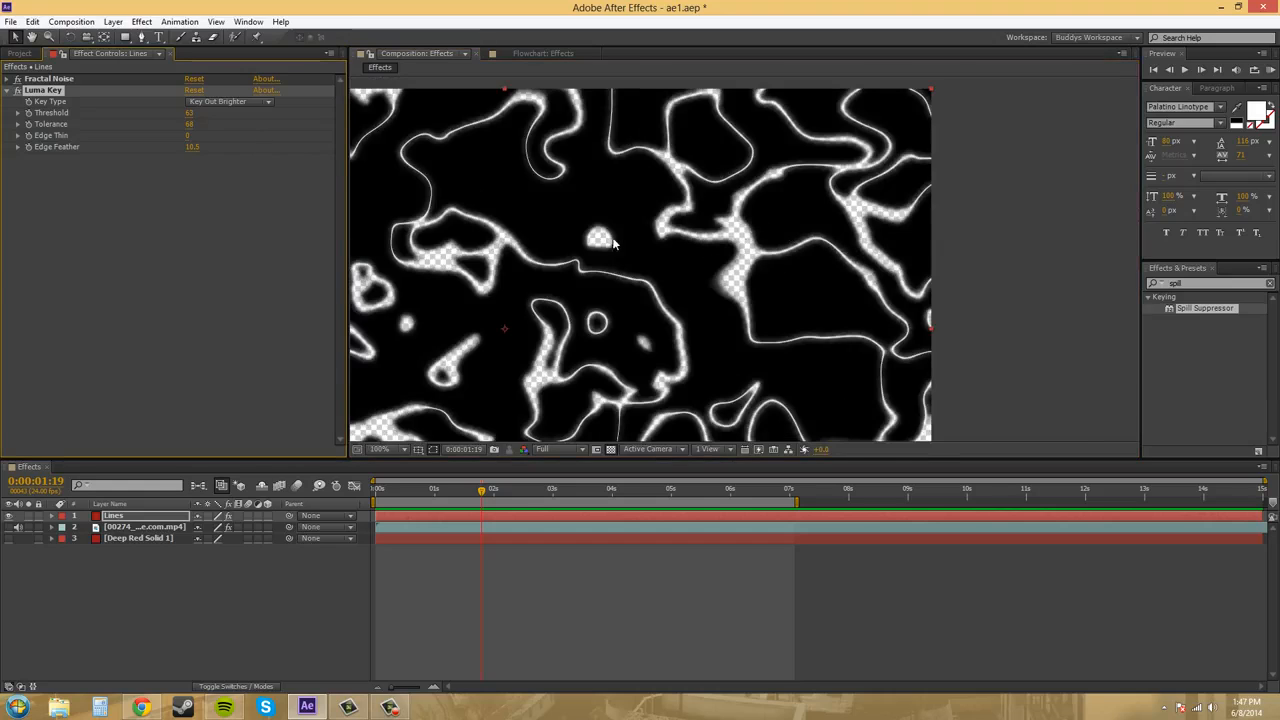
drag(610, 240, 822, 285)
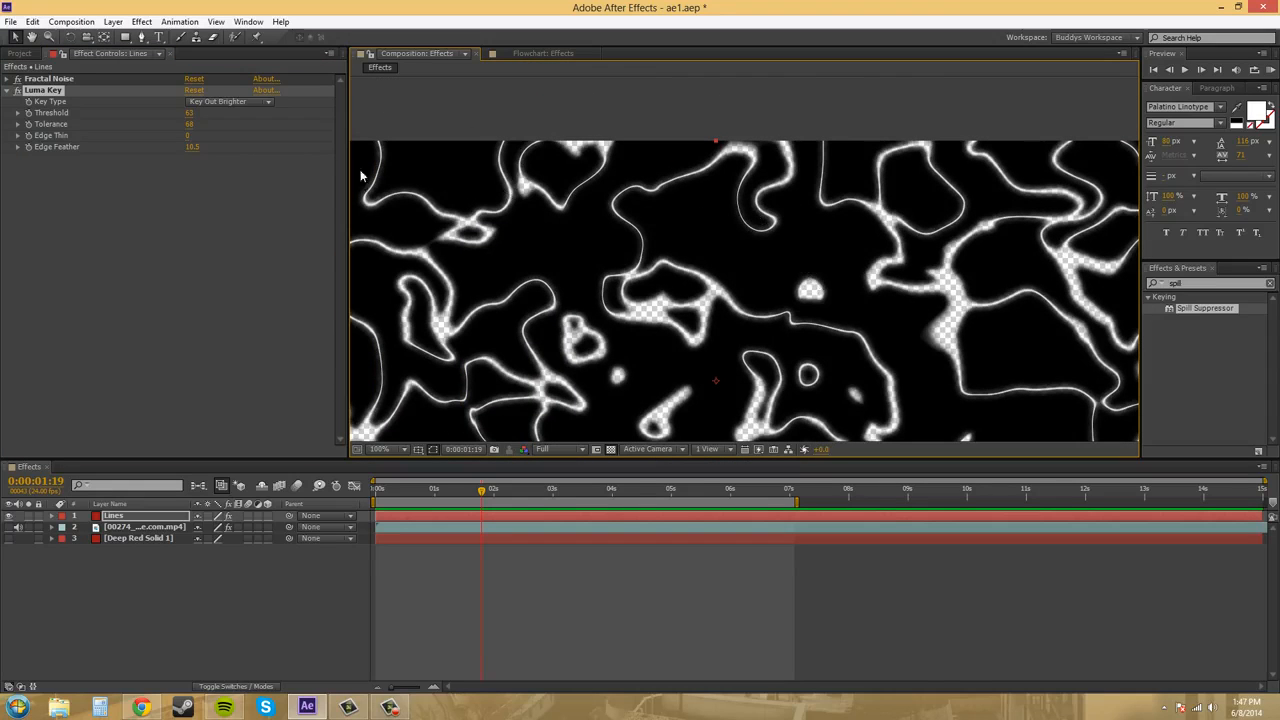
click(197, 147)
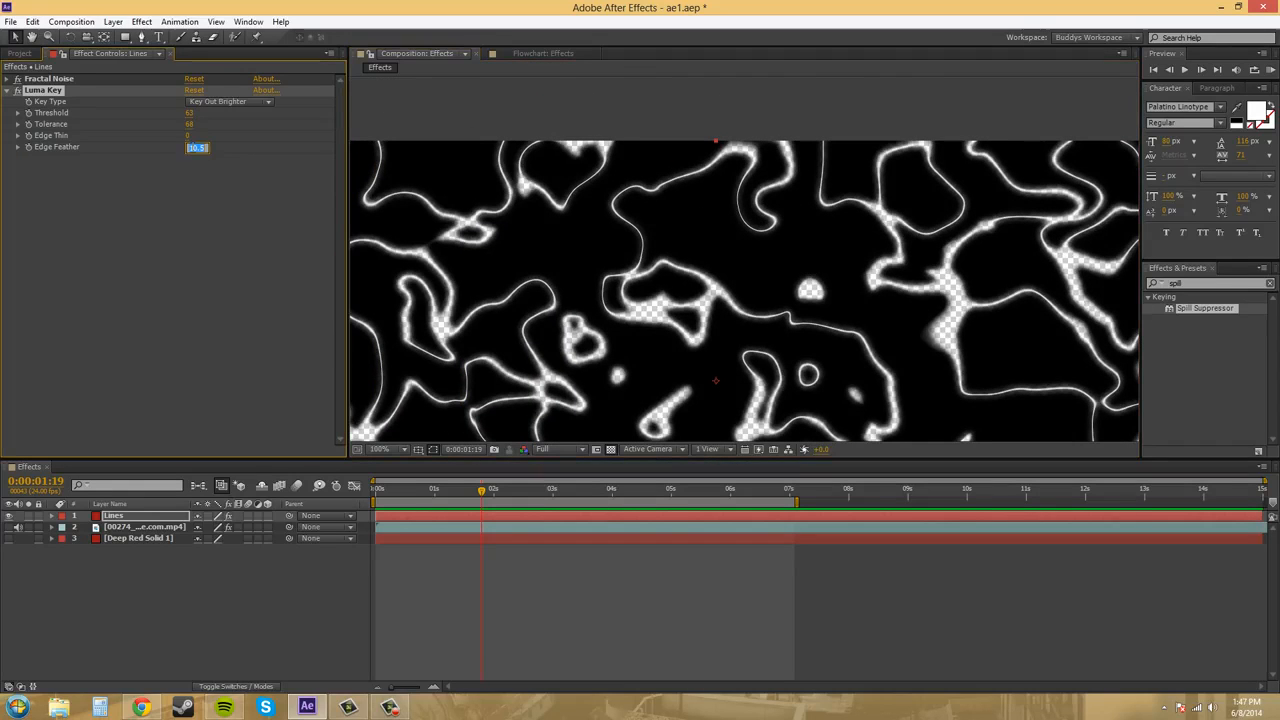
text(0)
key(Return)
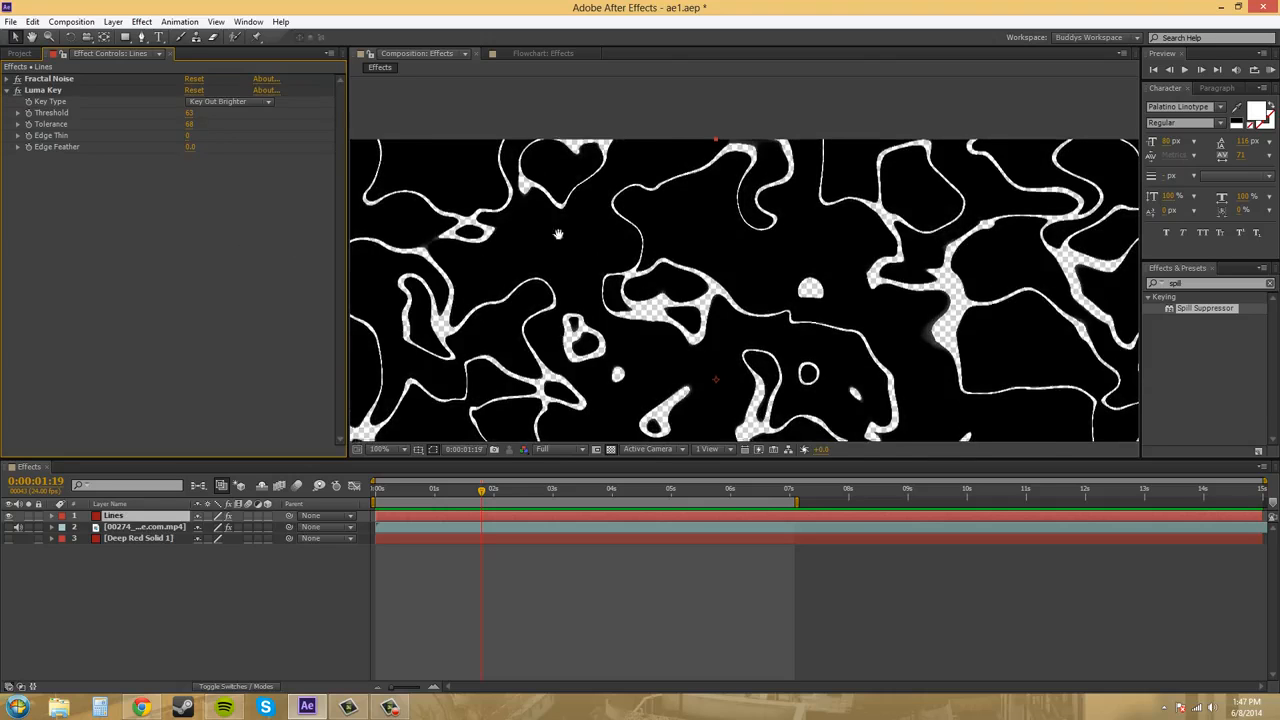
Display the composition's alpha channel to examine the transparency of the keyed Lines layer
drag(558, 234, 631, 140)
scroll(656, 190, down, 1)
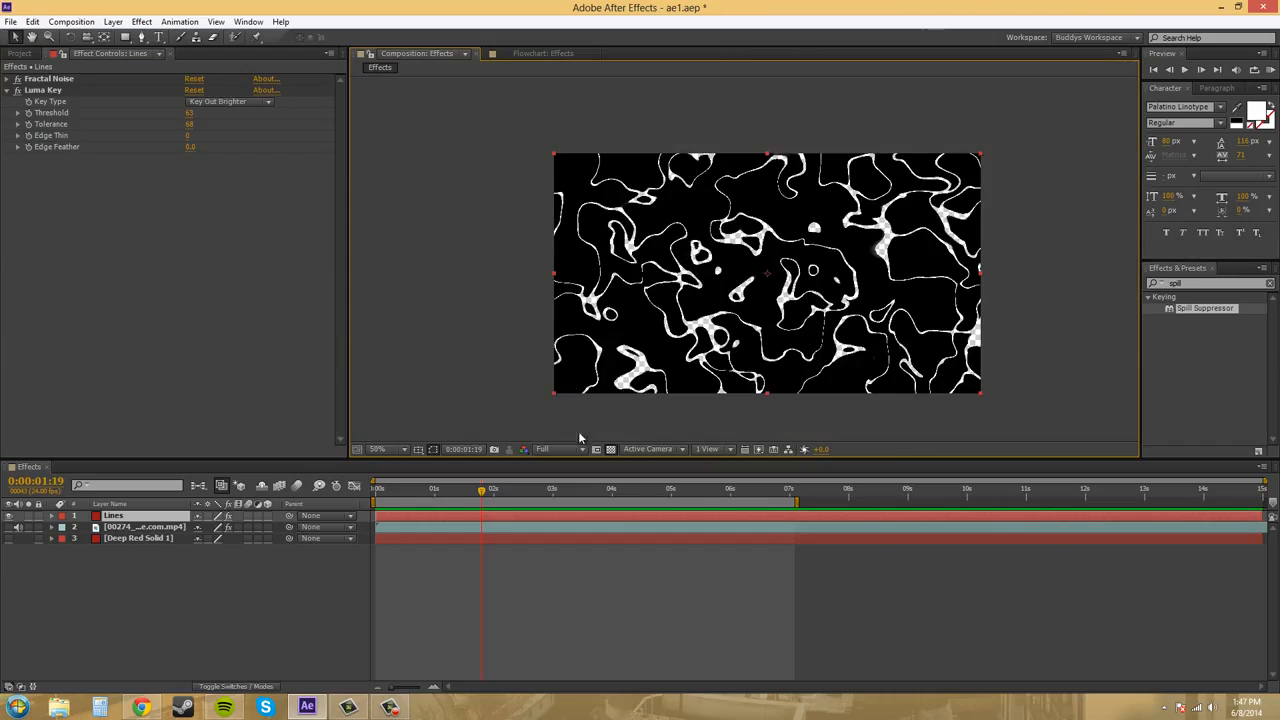
click(526, 451)
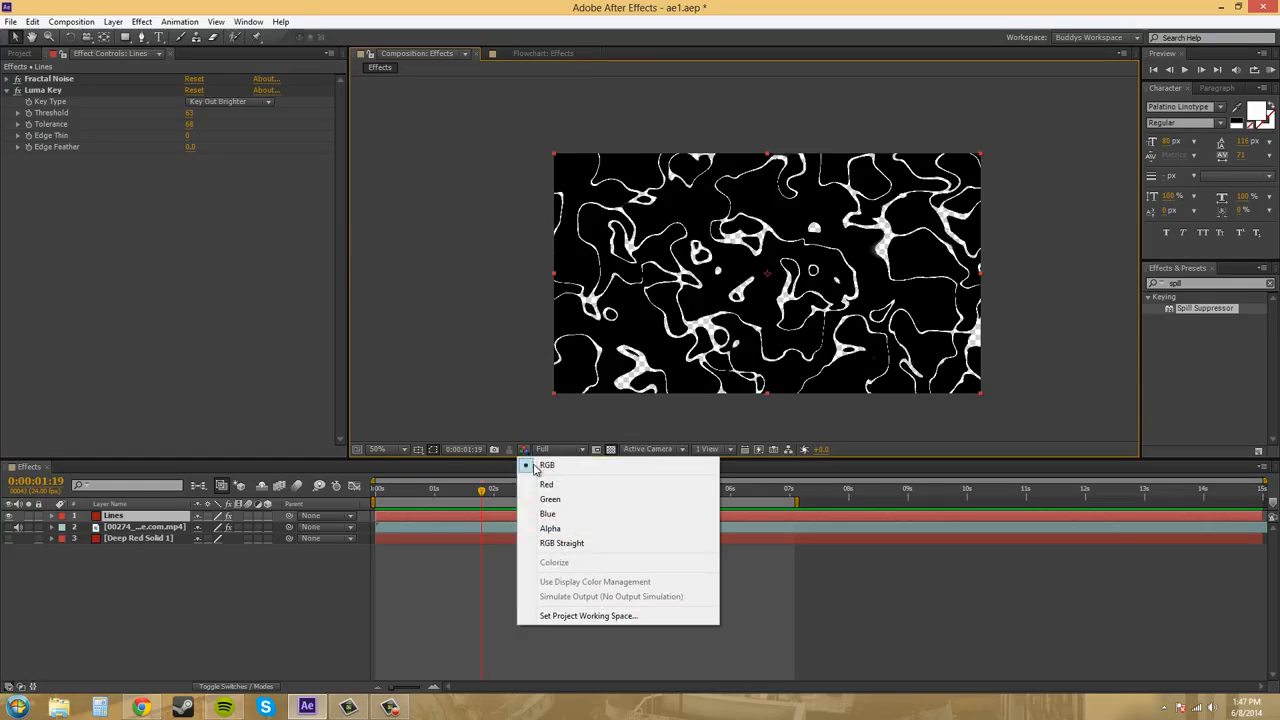
click(549, 529)
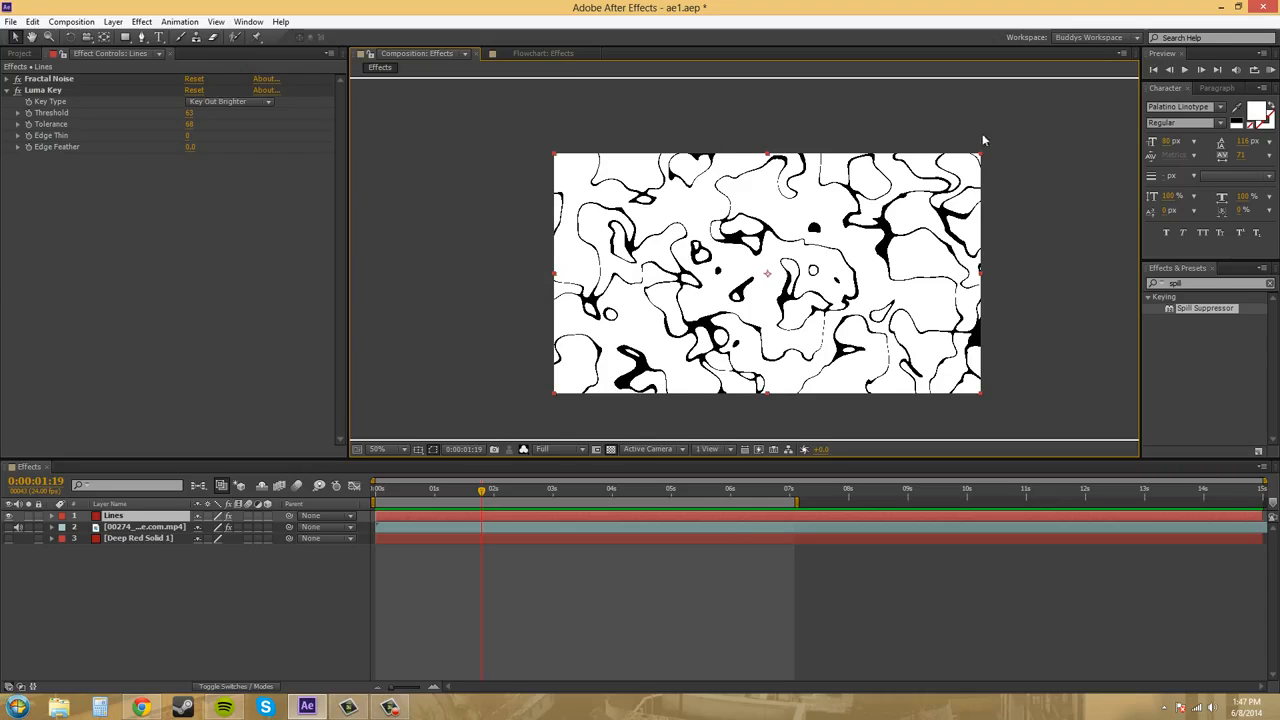
drag(1032, 126, 974, 114)
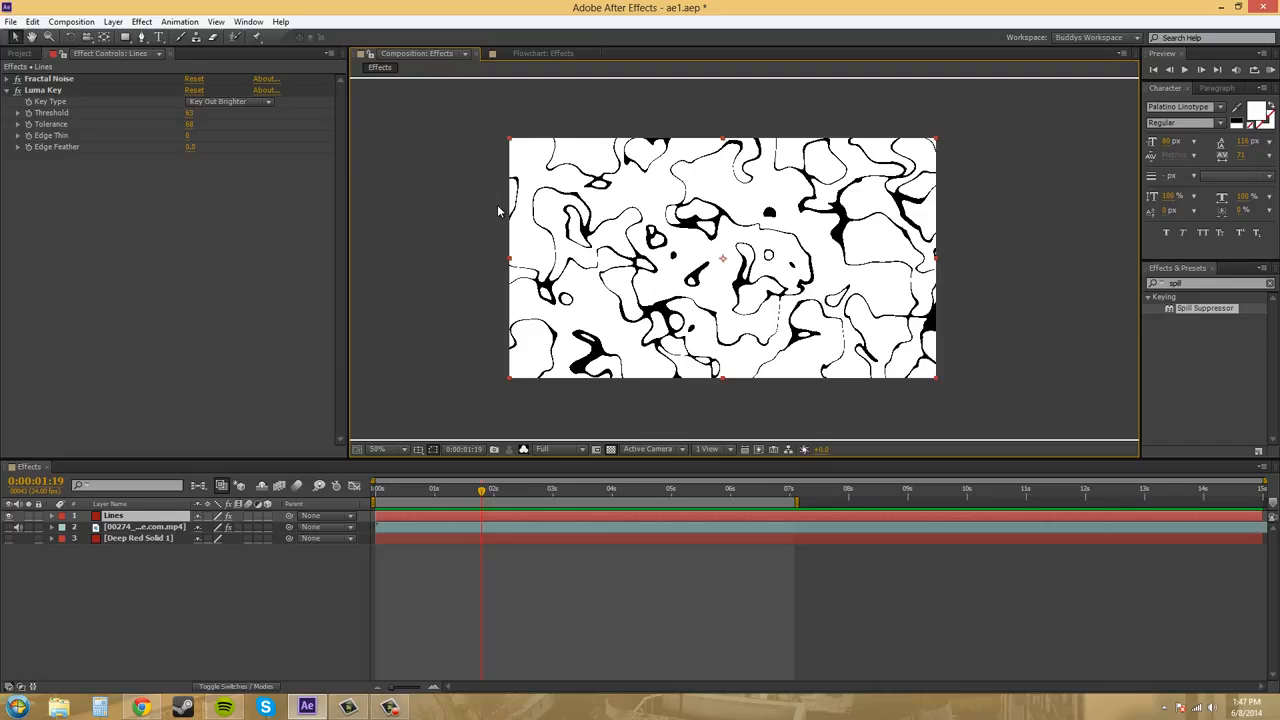
Show the project's footage list and close the Effects flowchart
click(19, 53)
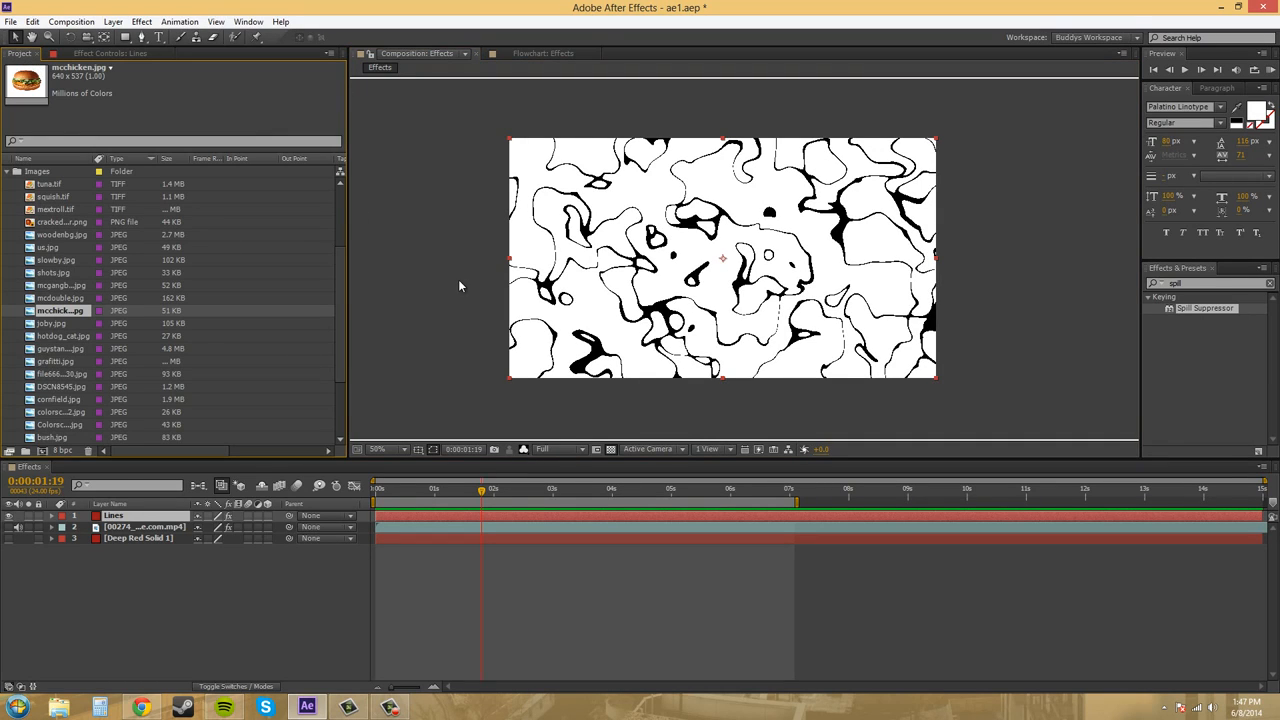
click(546, 54)
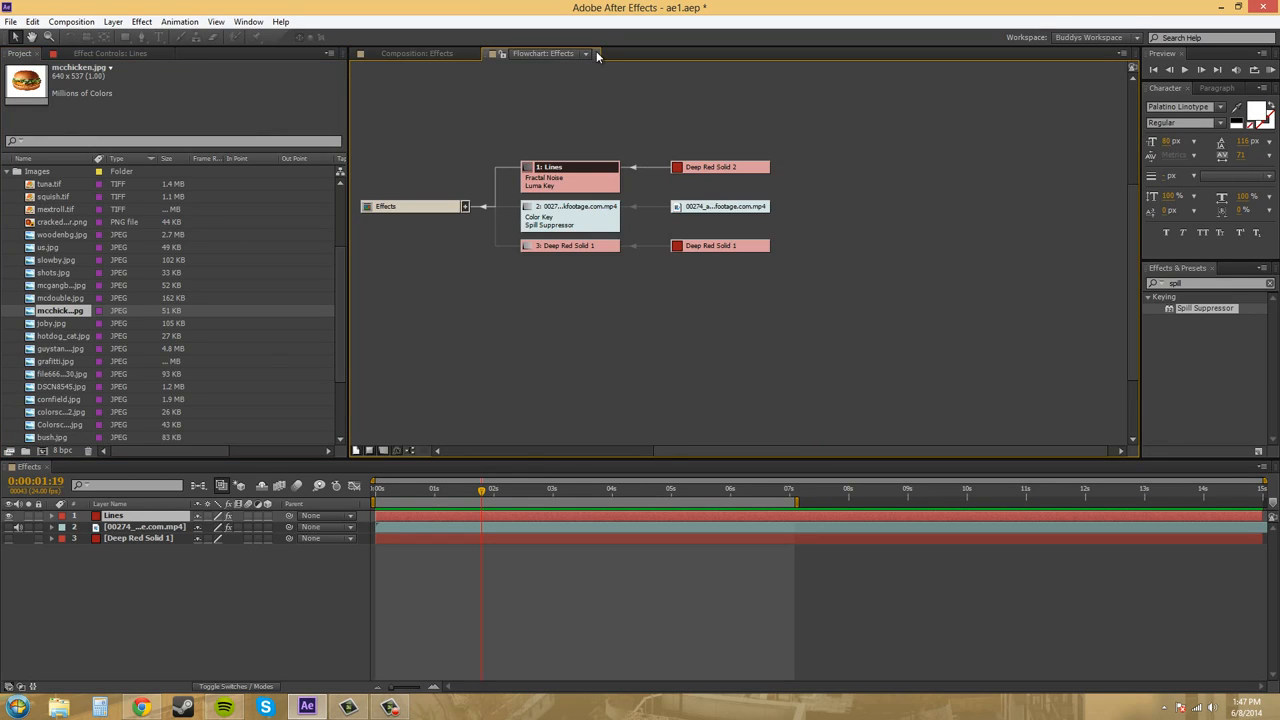
click(597, 54)
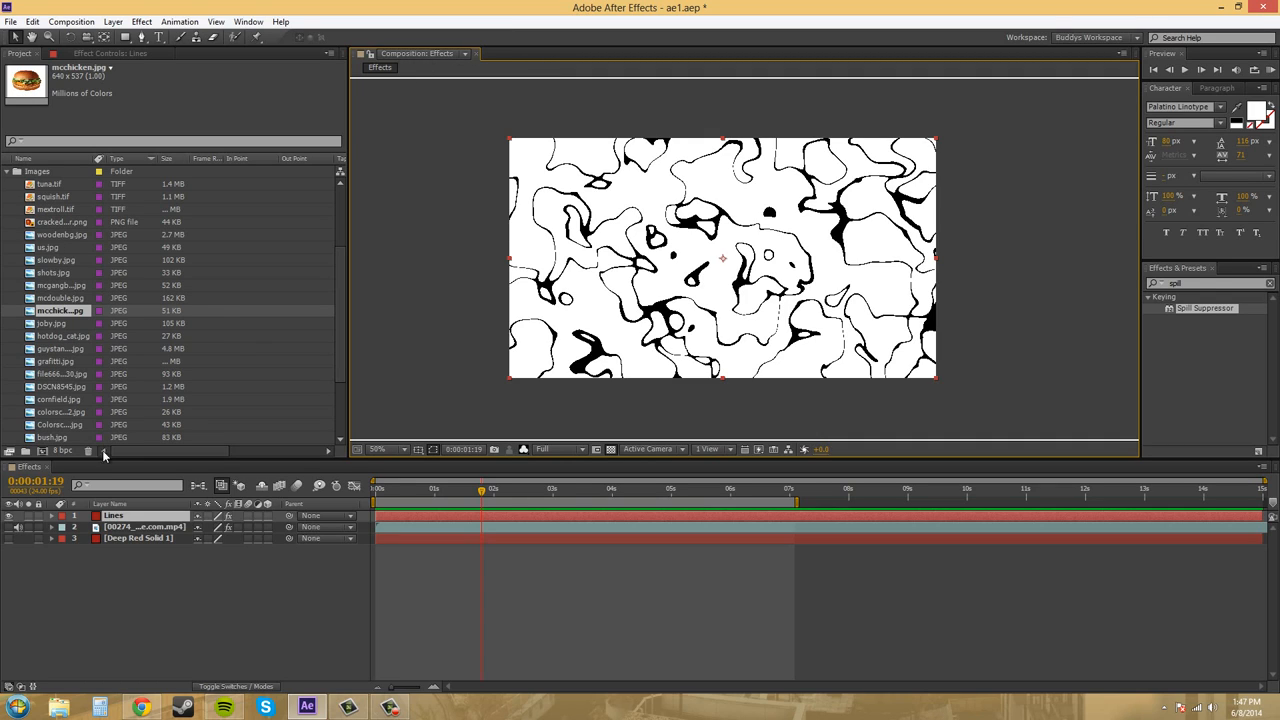
Add mcchicken.jpg to the Effects composition above the Lines layer and hide both layers
drag(24, 88, 747, 267)
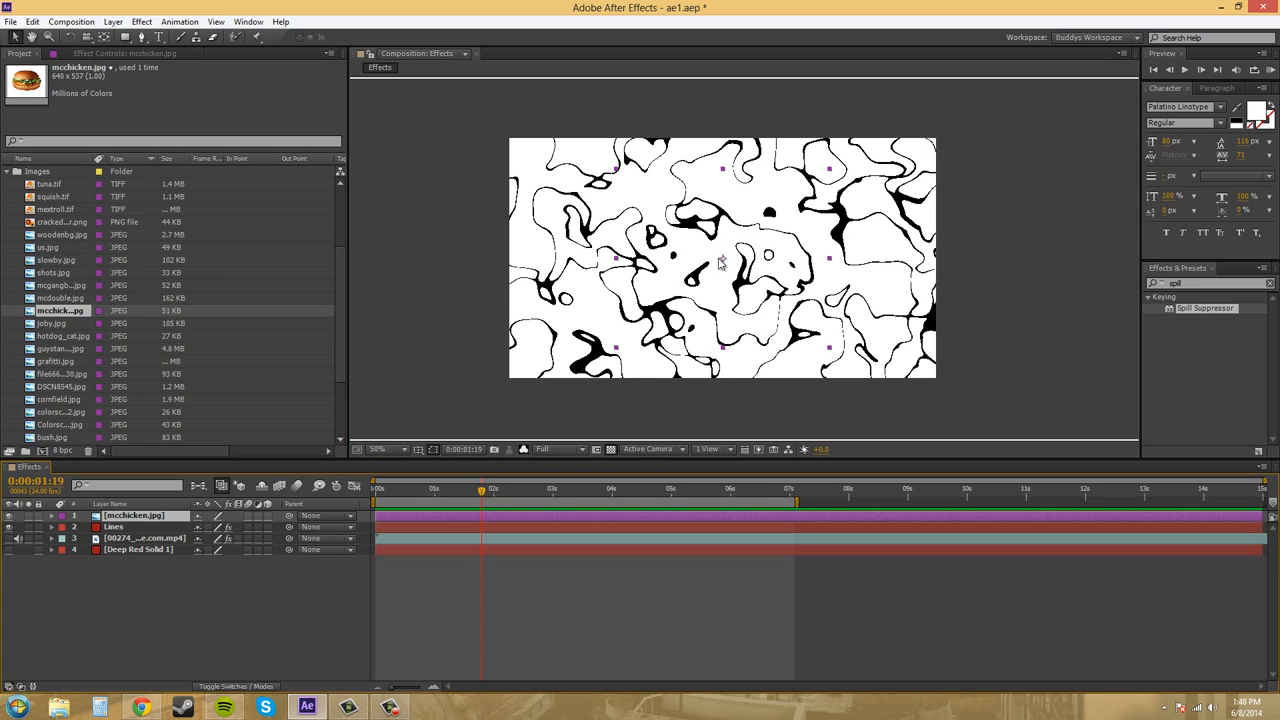
click(8, 527)
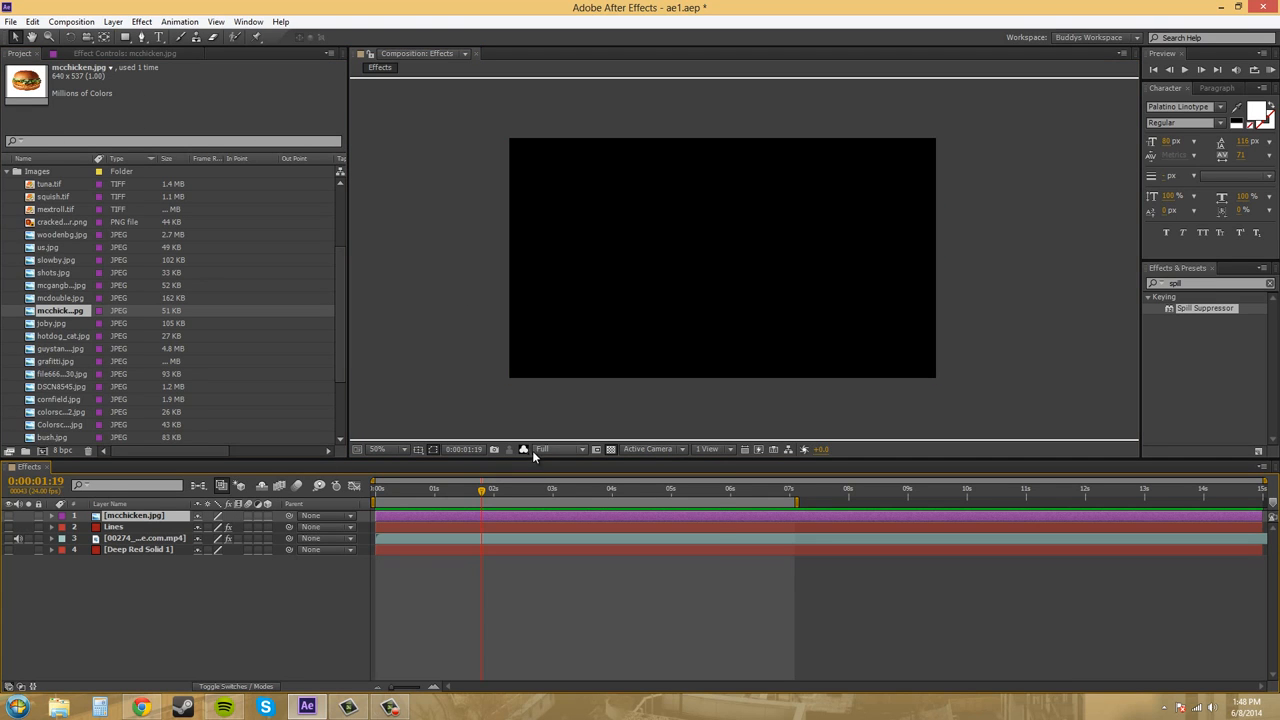
Switch the composition view back to RGB channels and make the mcchicken.jpg layer visible
click(533, 453)
click(541, 460)
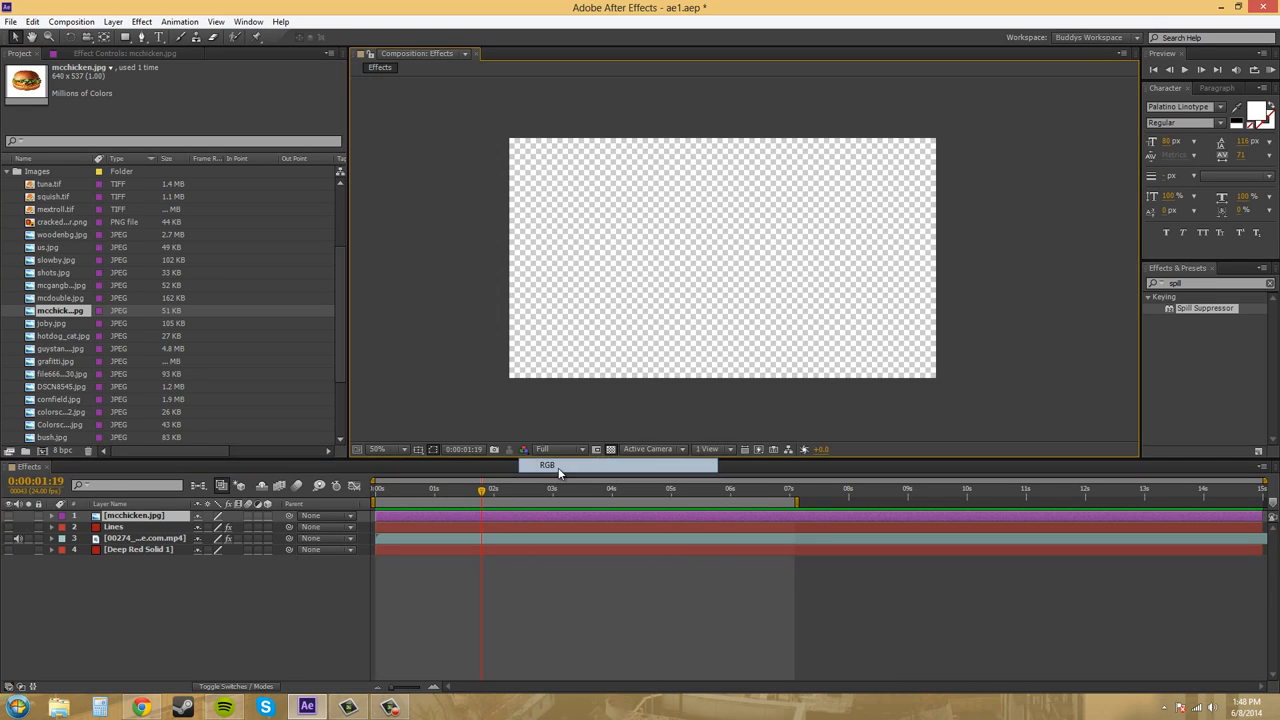
click(10, 516)
key(period)
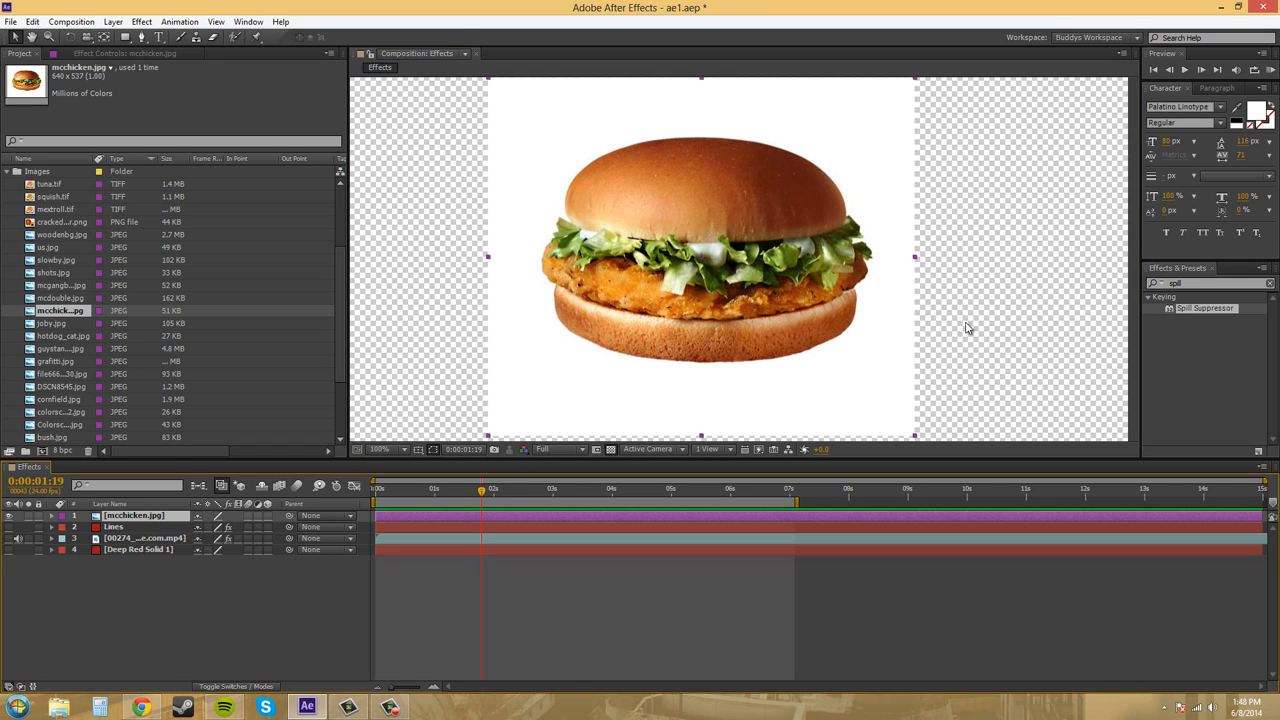
mouse_move(967, 328)
mouse_down()
mouse_move(994, 303)
mouse_move(991, 330)
mouse_up()
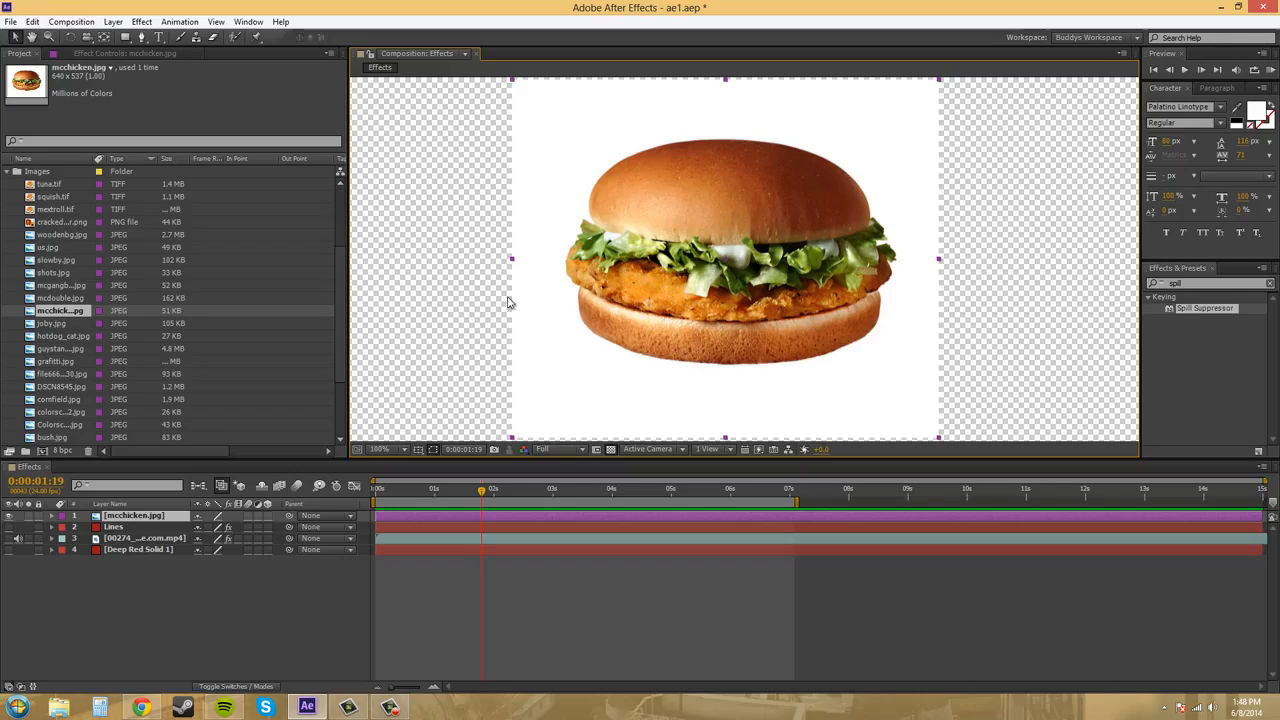
Apply a Luma Key to mcchicken.jpg with Key Type set to Key Out Brighter and Threshold at 252
click(139, 22)
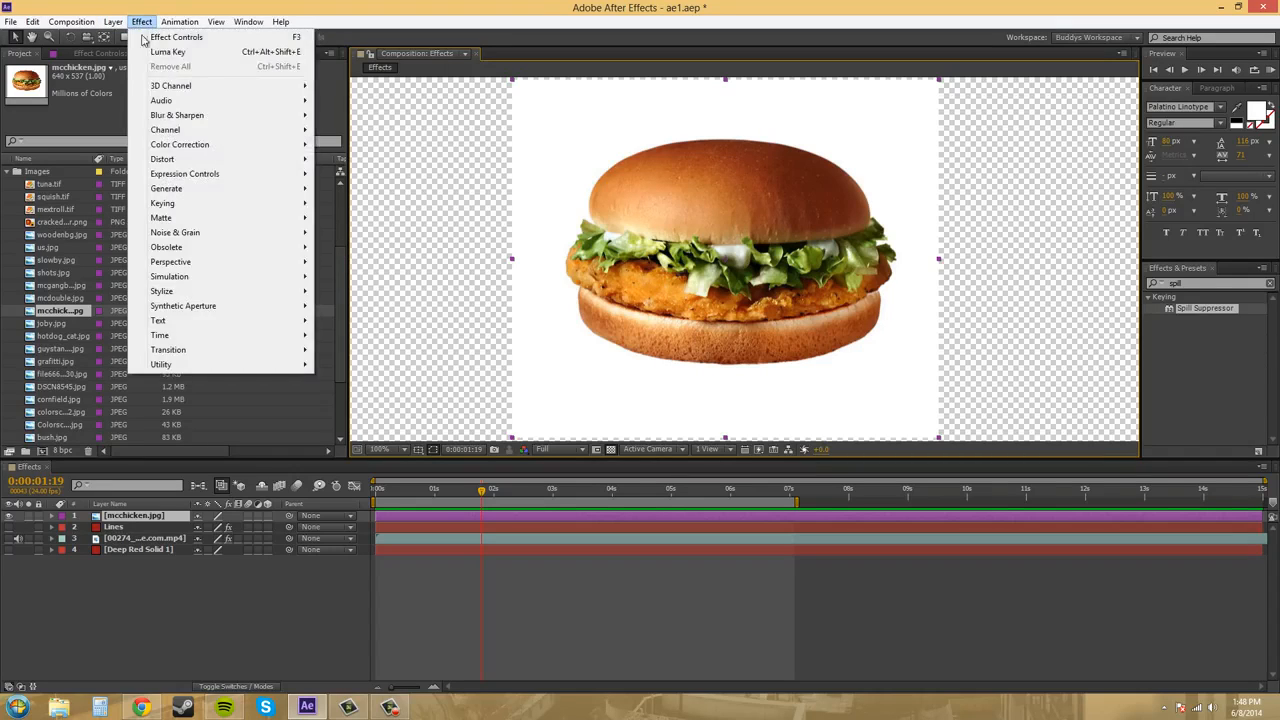
mouse_move(185, 204)
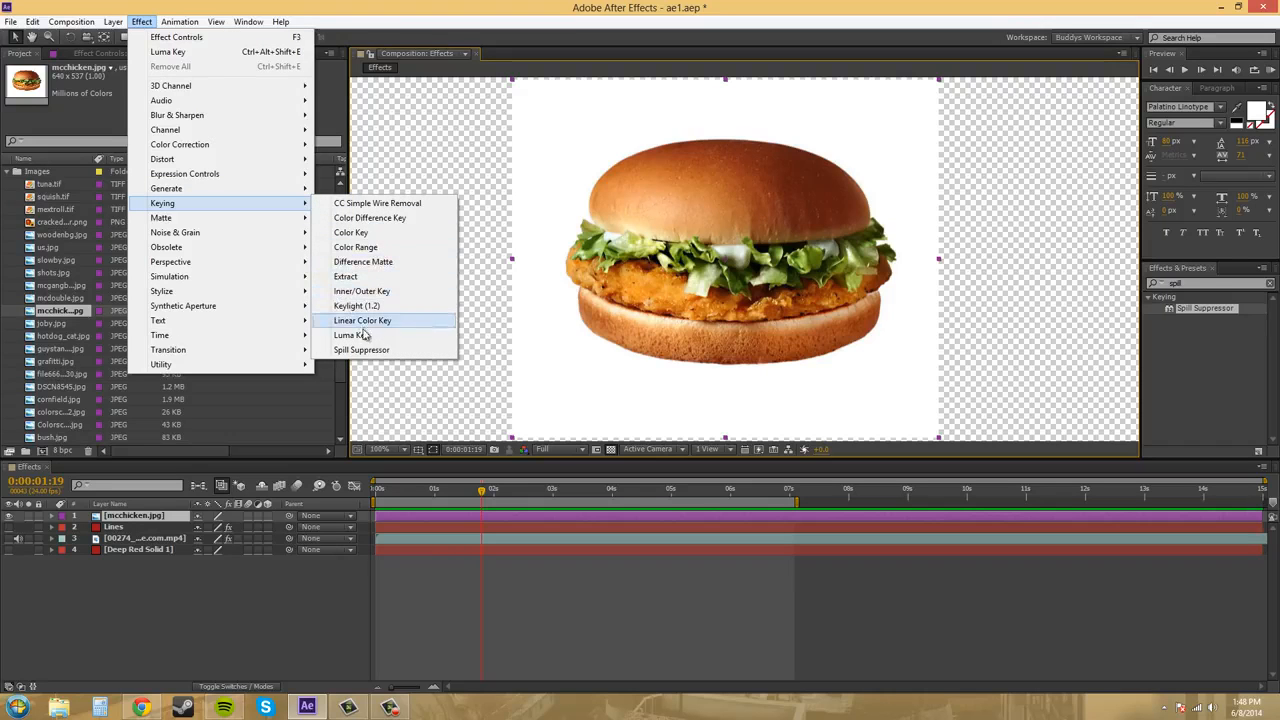
click(345, 335)
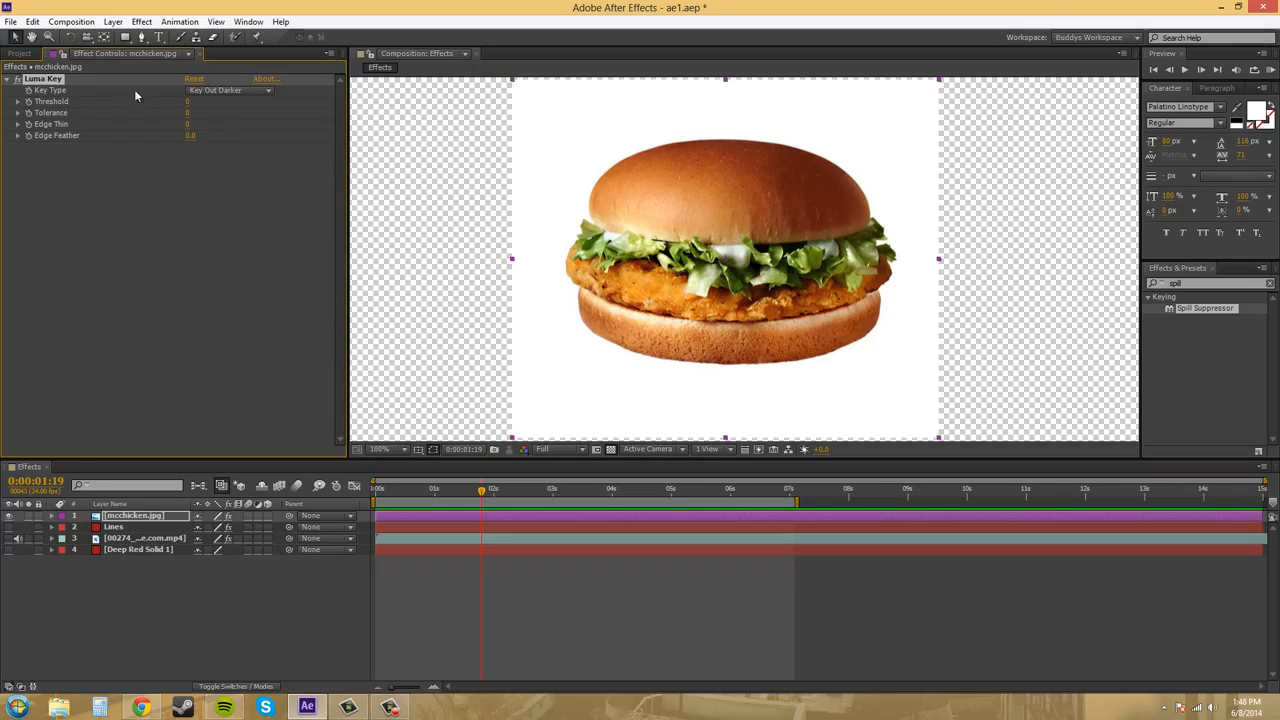
click(251, 90)
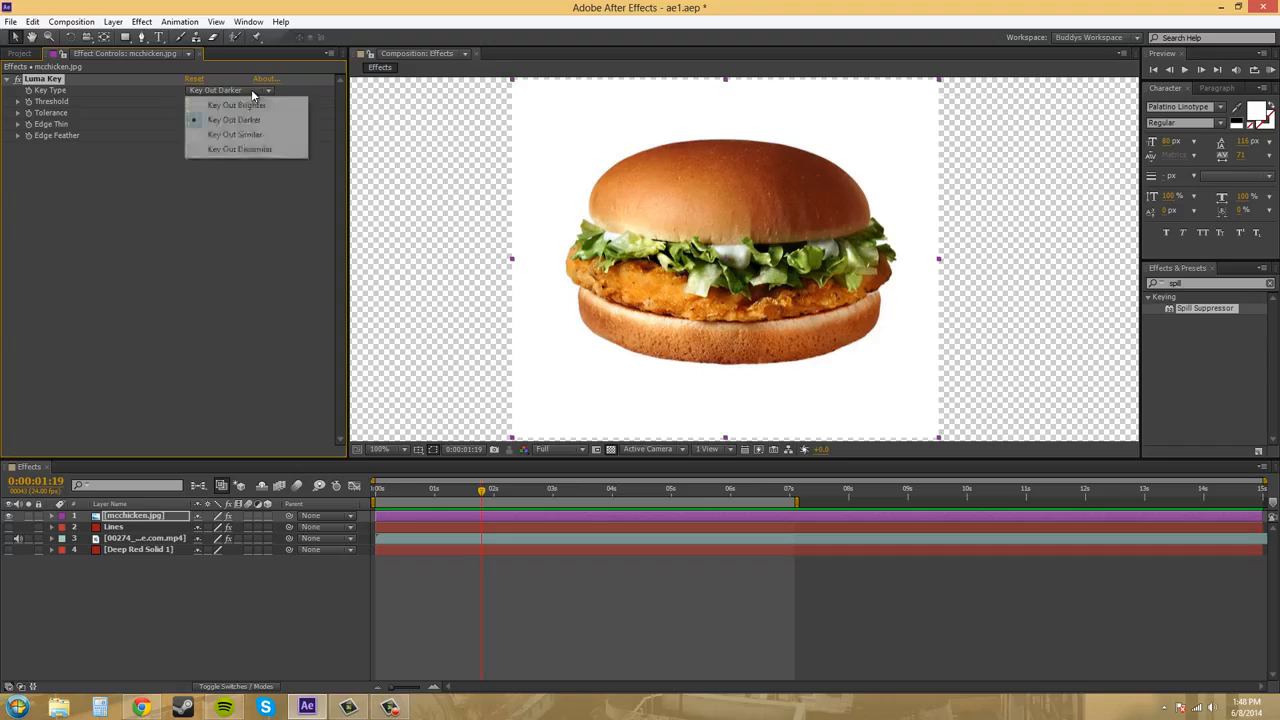
click(228, 105)
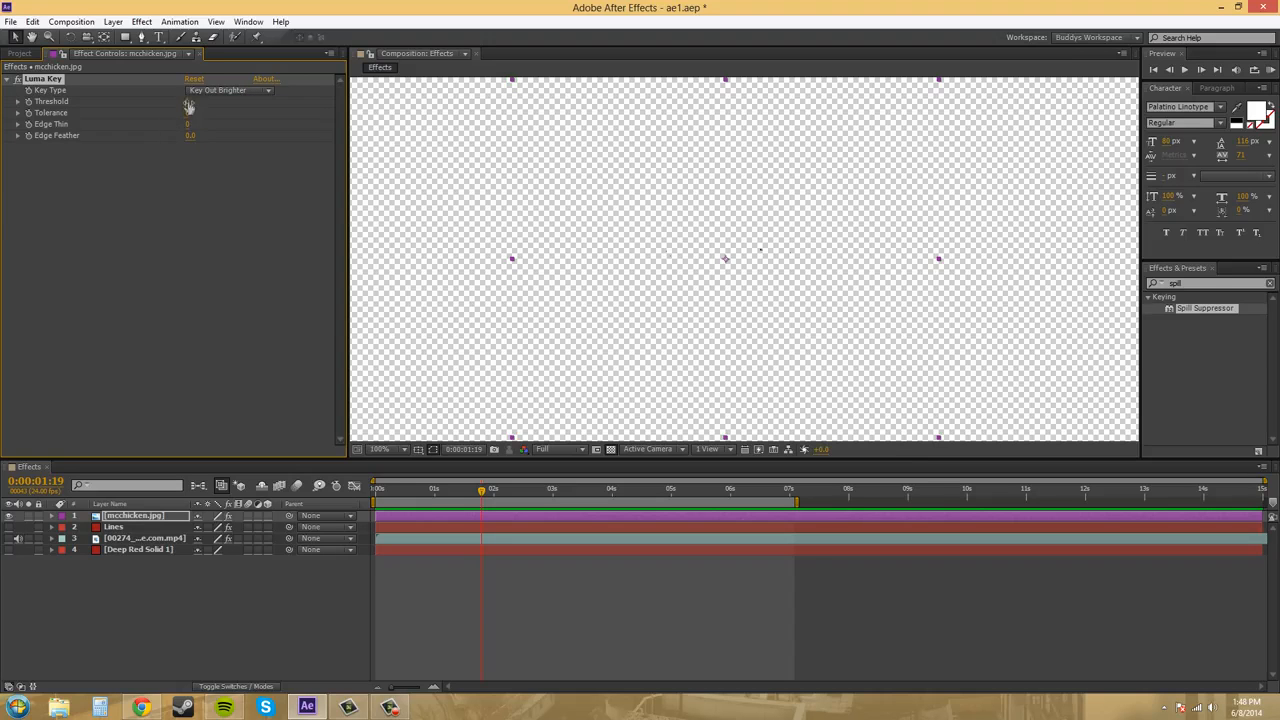
drag(190, 101, 392, 123)
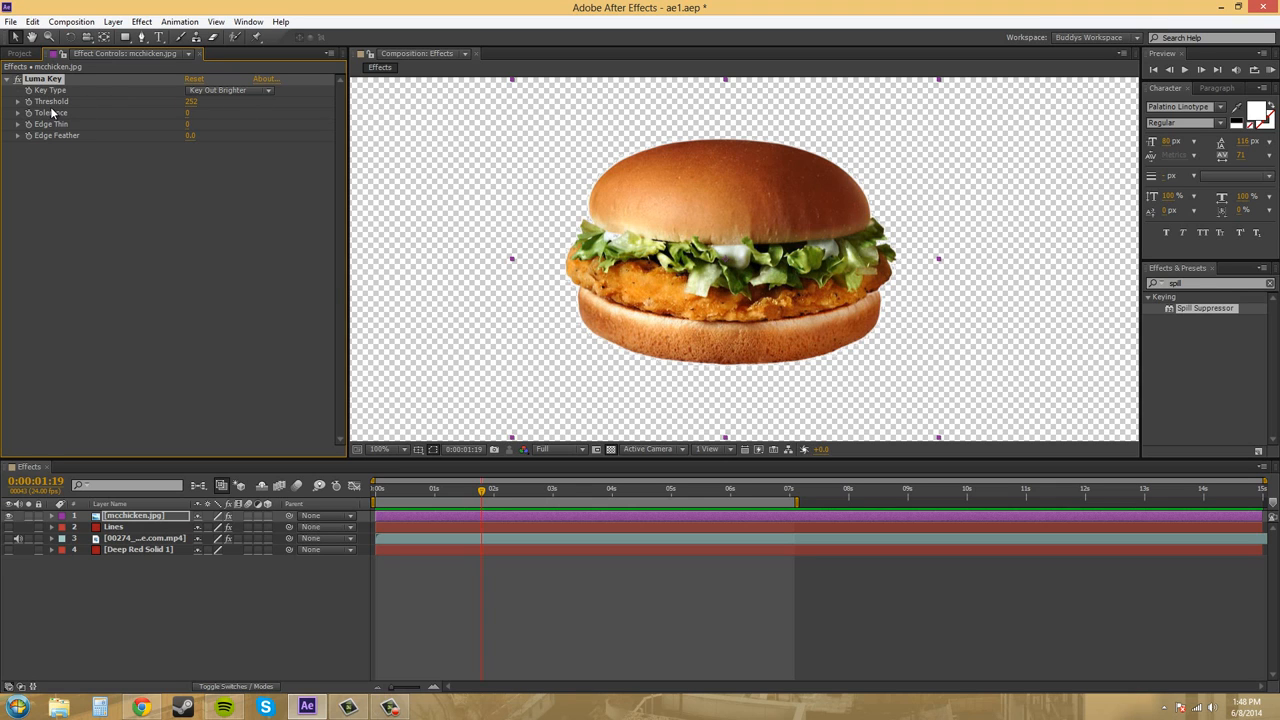
Turn off the transparency grid to inspect the keyed edges of the burger against the plain background
scroll(608, 276, up, 4)
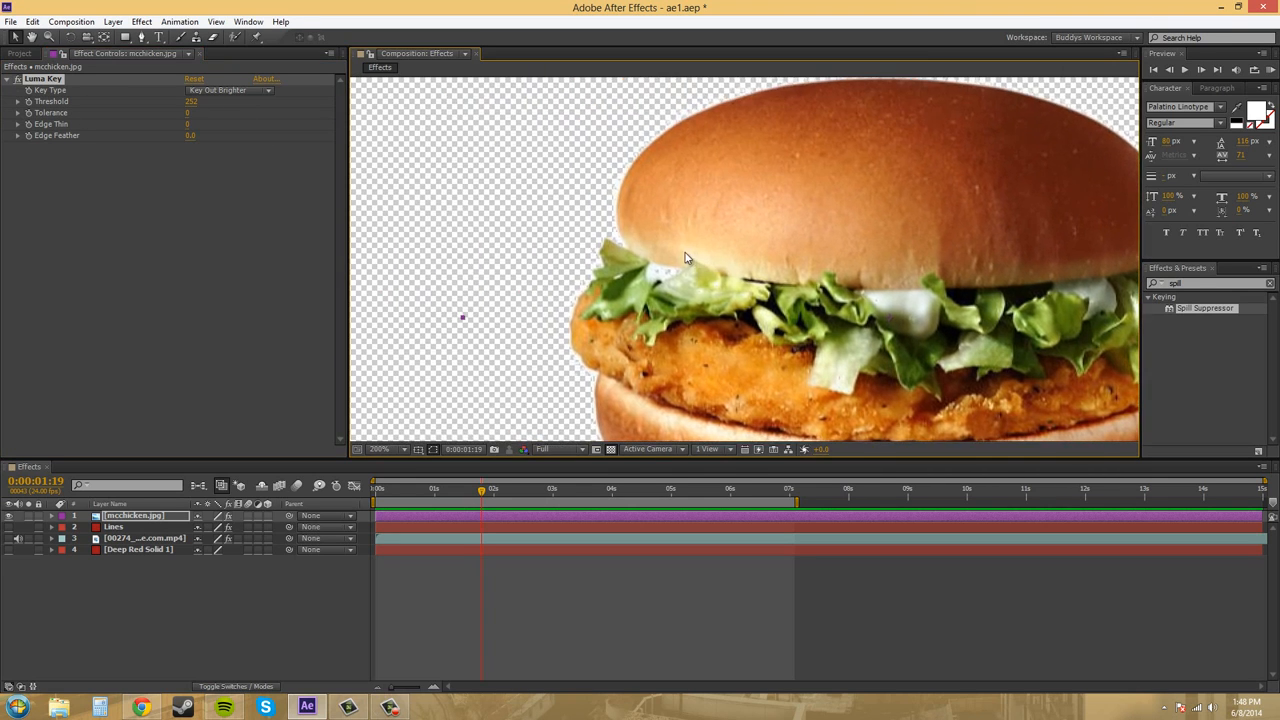
scroll(640, 248, down, 2)
click(611, 449)
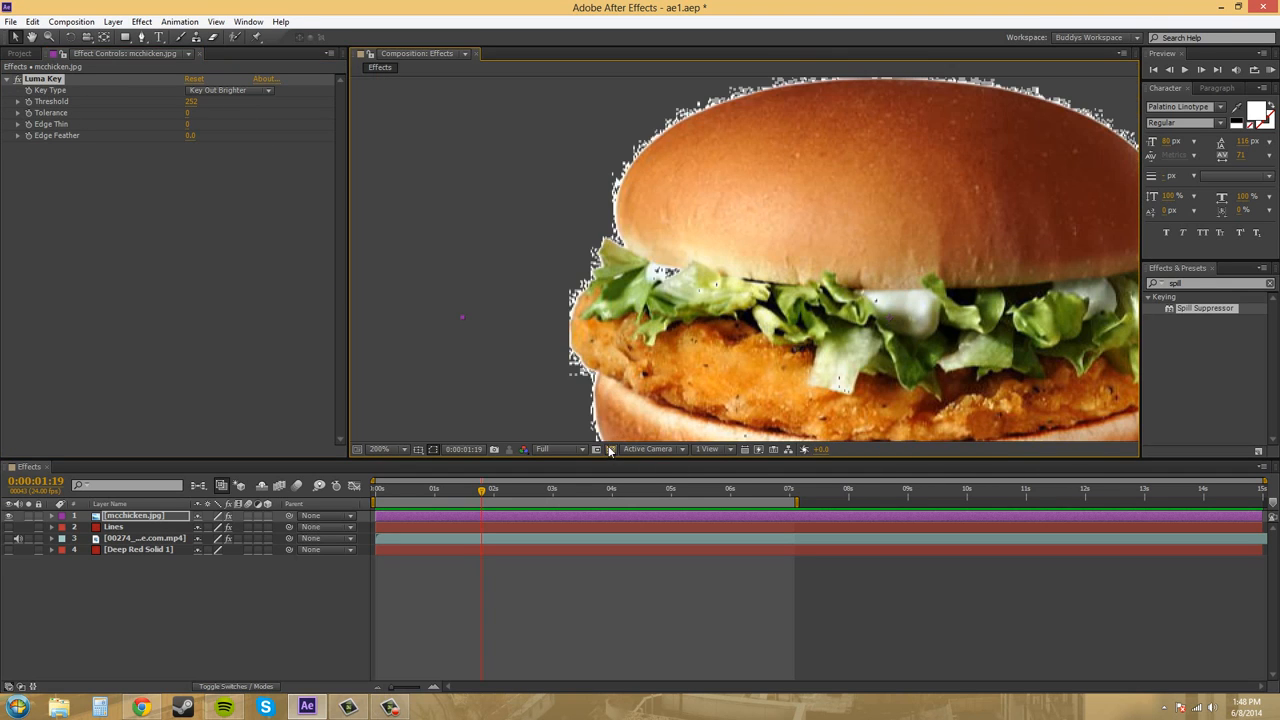
scroll(730, 314, down, 2)
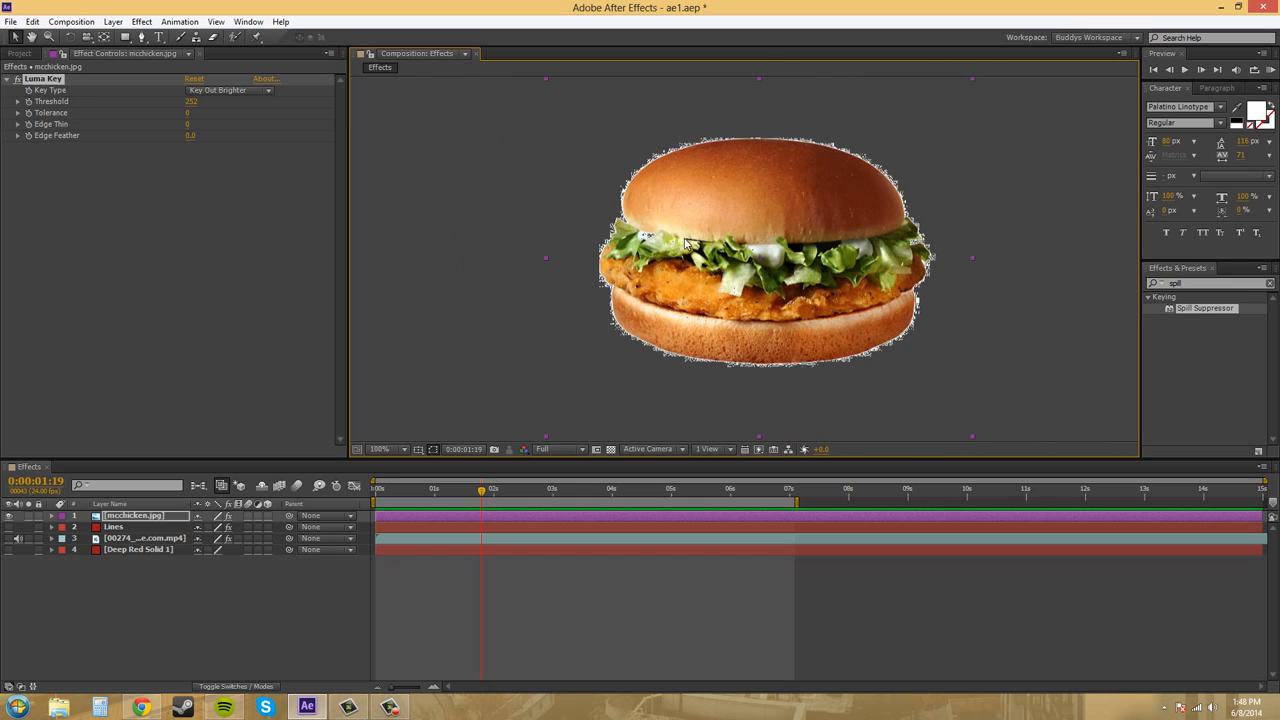
Try a Luma Key Threshold of 255, set it to 254, and examine the burger's edges
click(194, 102)
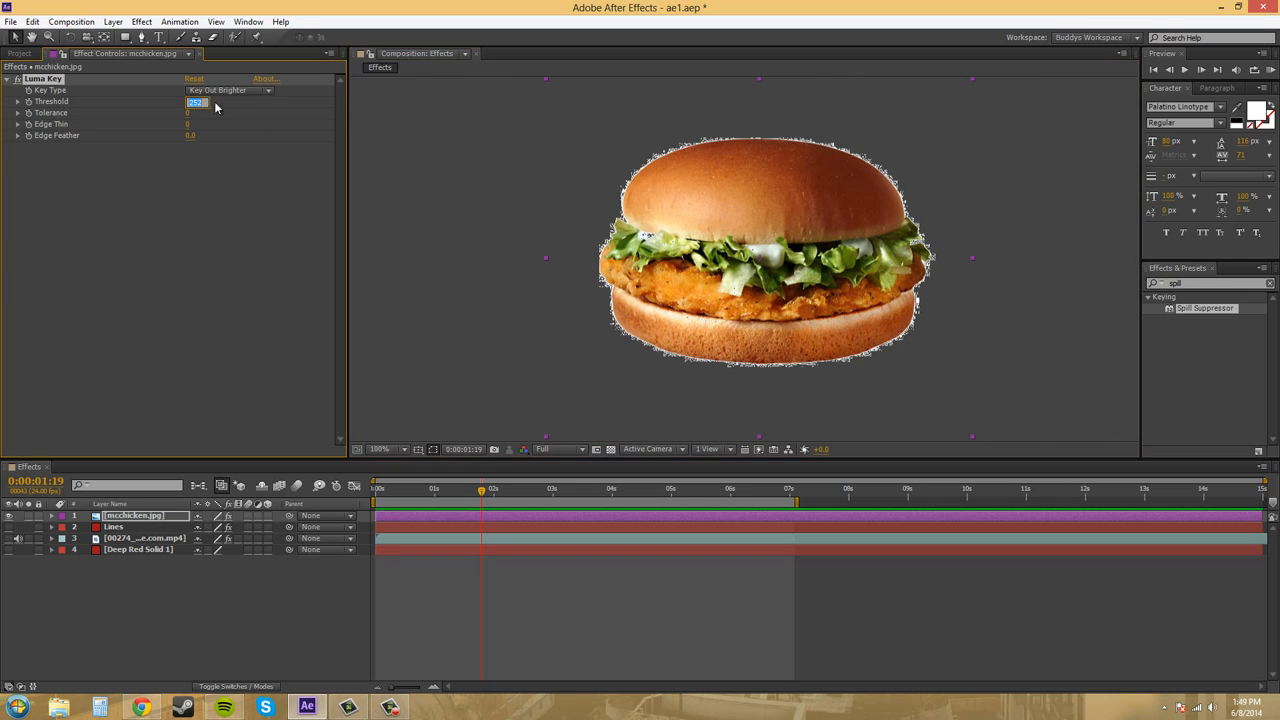
text(255)
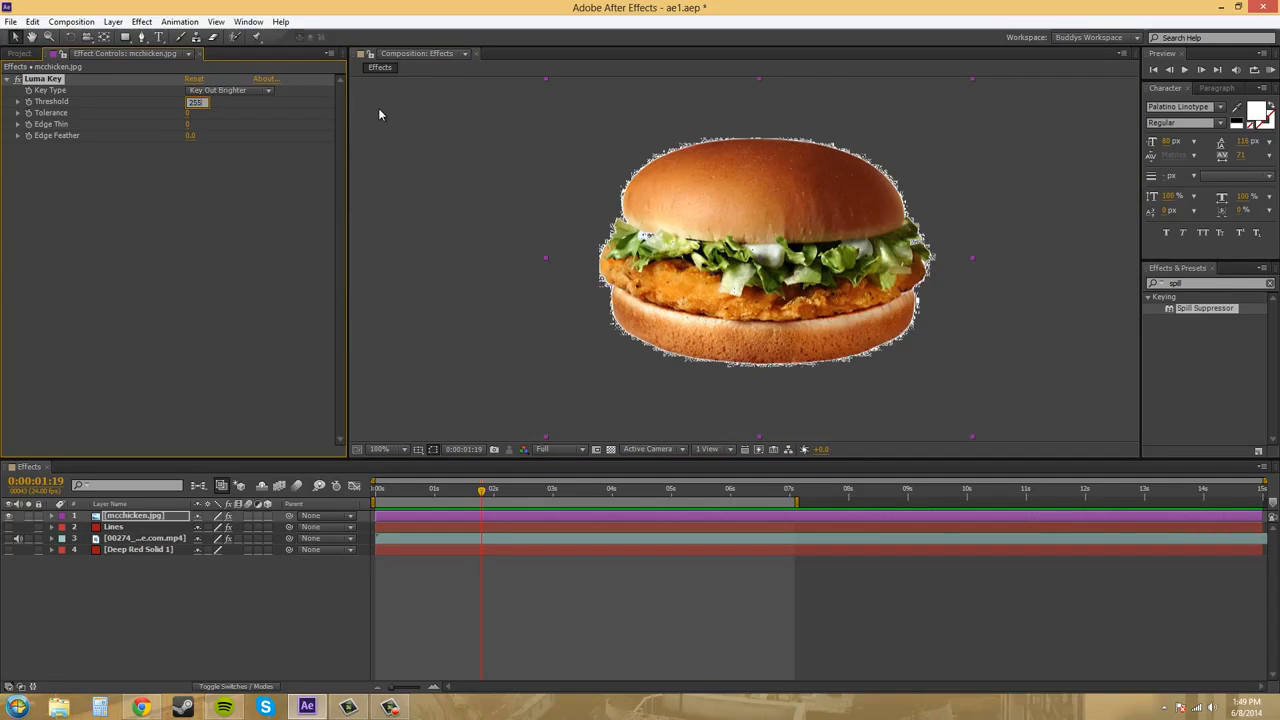
key(Return)
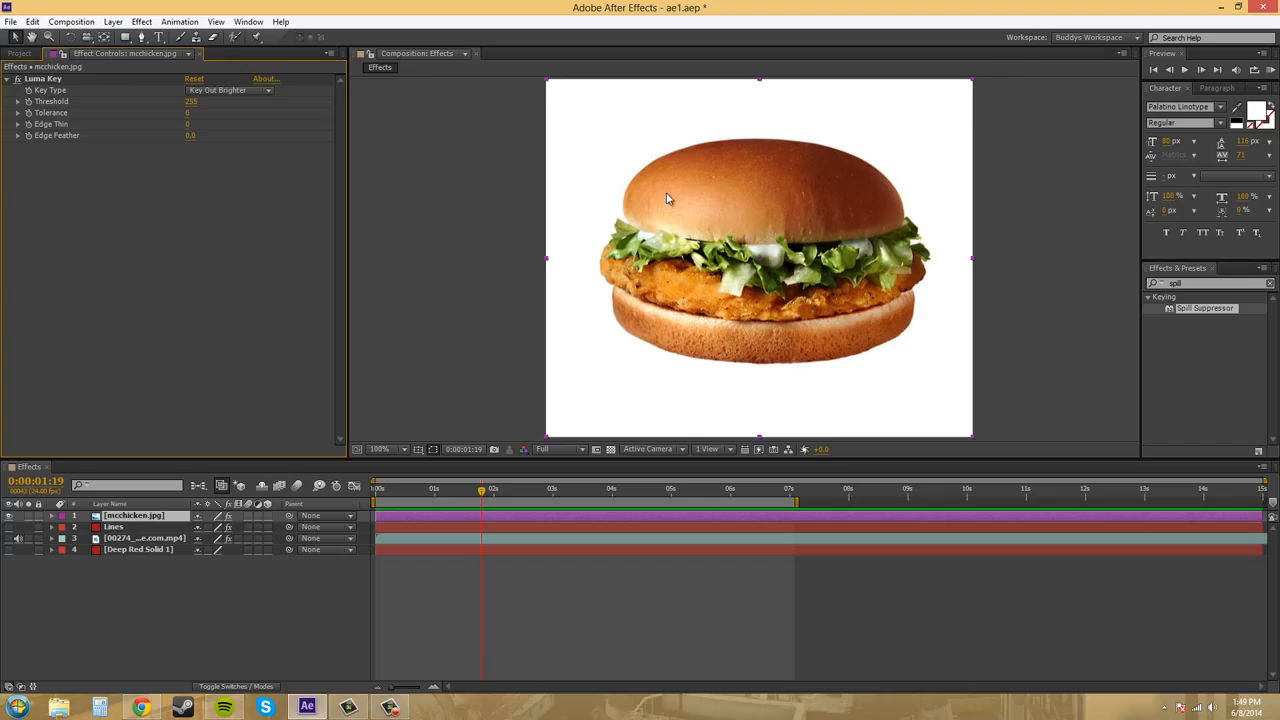
click(190, 101)
text(254)
click(184, 202)
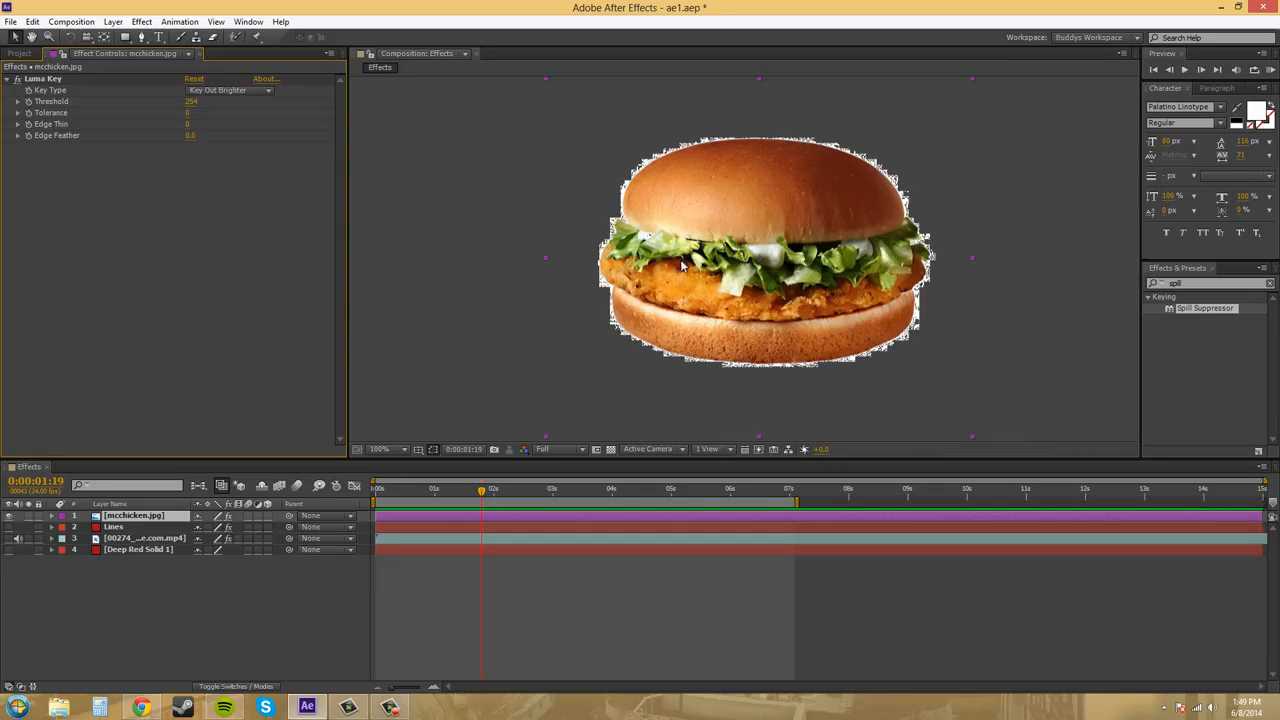
scroll(730, 245, up, 1)
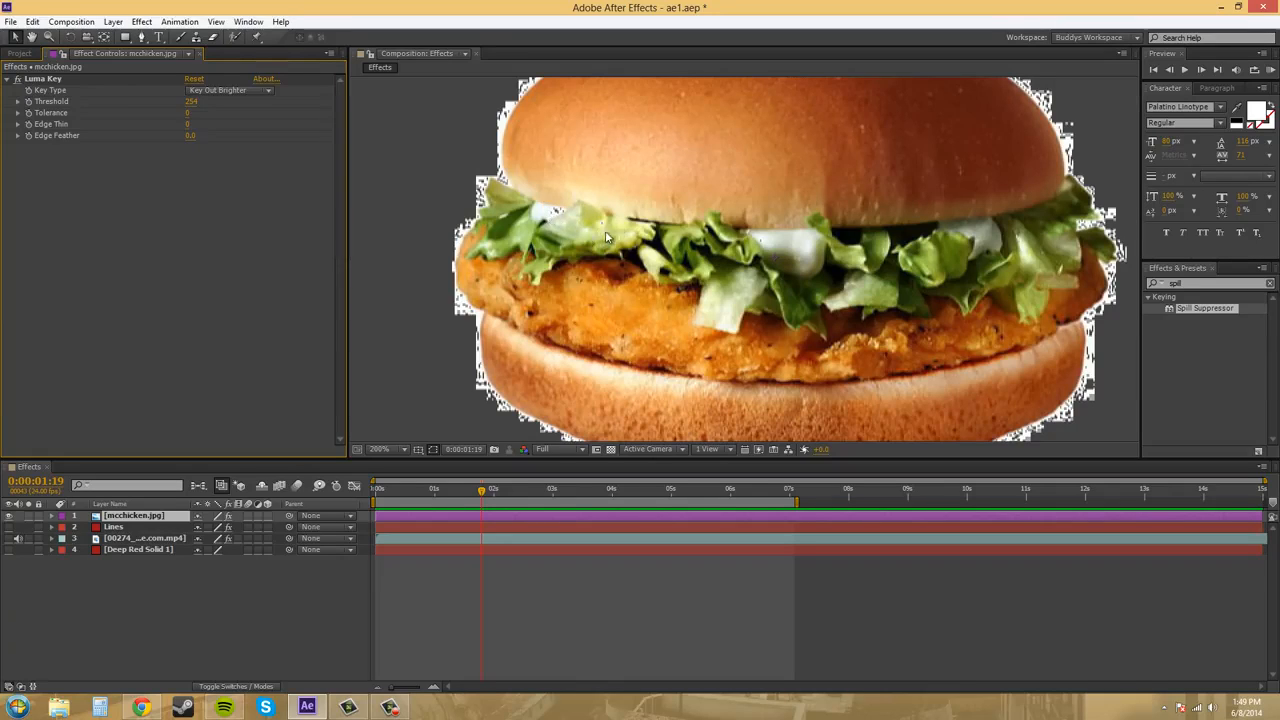
scroll(453, 200, down, 1)
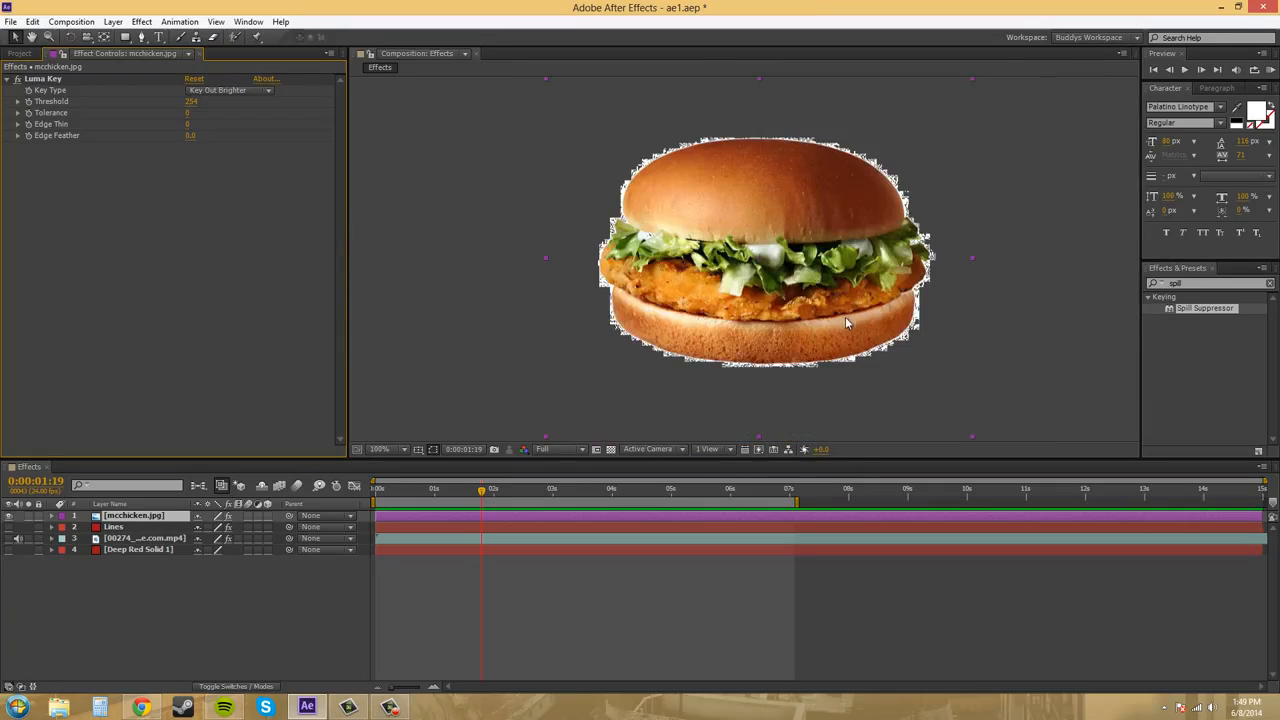
scroll(846, 323, up, 1)
scroll(844, 316, down, 1)
Set the Luma Key's Tolerance to 78 and Edge Thin to 5
drag(189, 111, 237, 116)
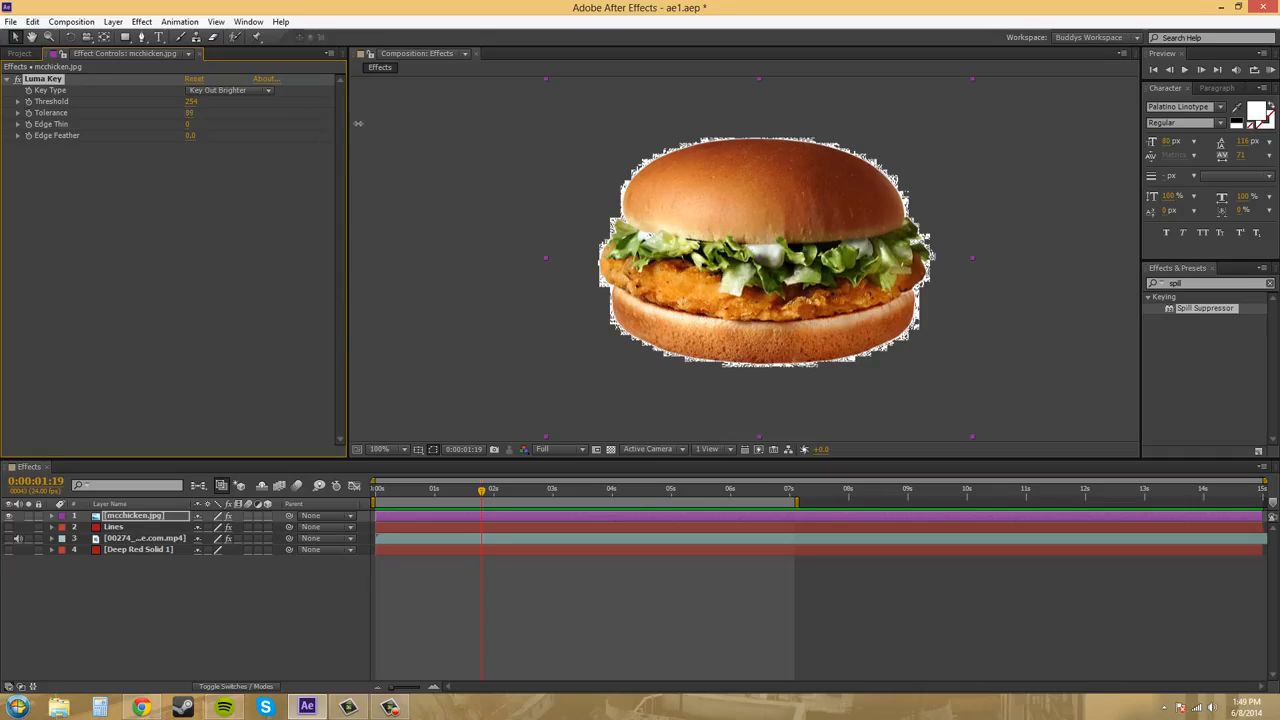
drag(187, 122, 194, 121)
click(197, 123)
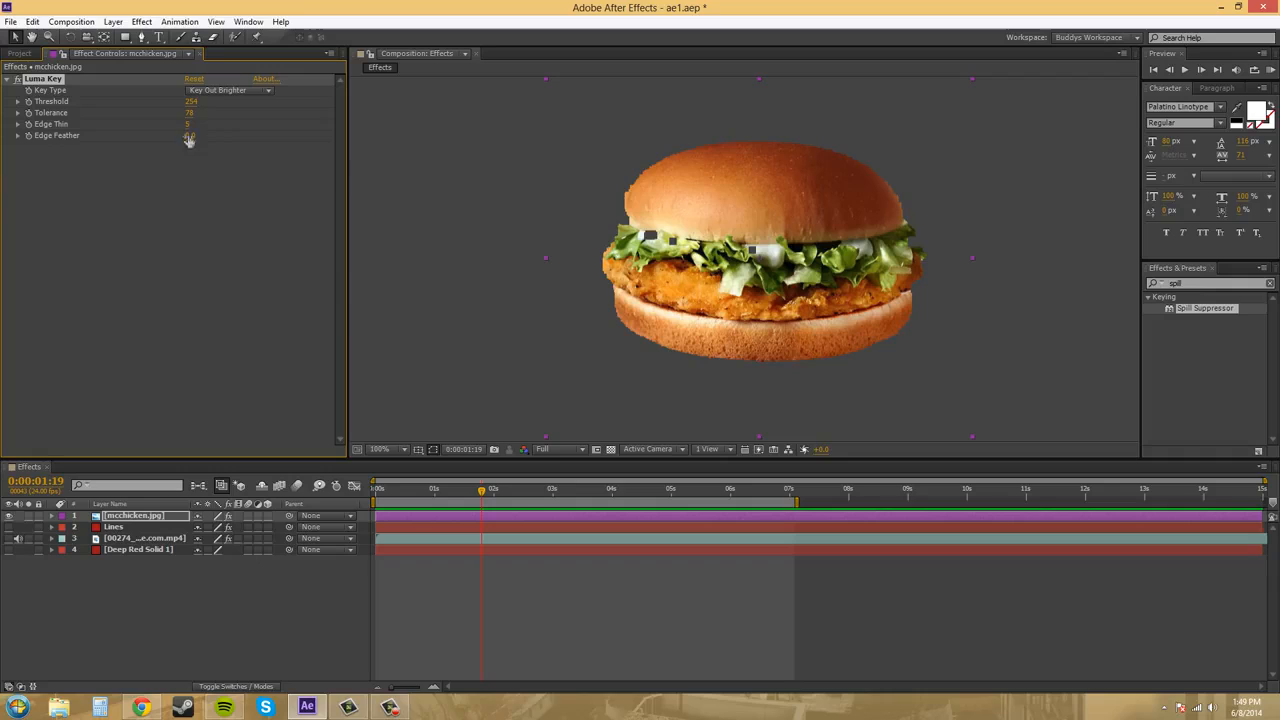
Try feathering the burger's keyed edges and reset the Edge Feather to 0
drag(188, 140, 237, 148)
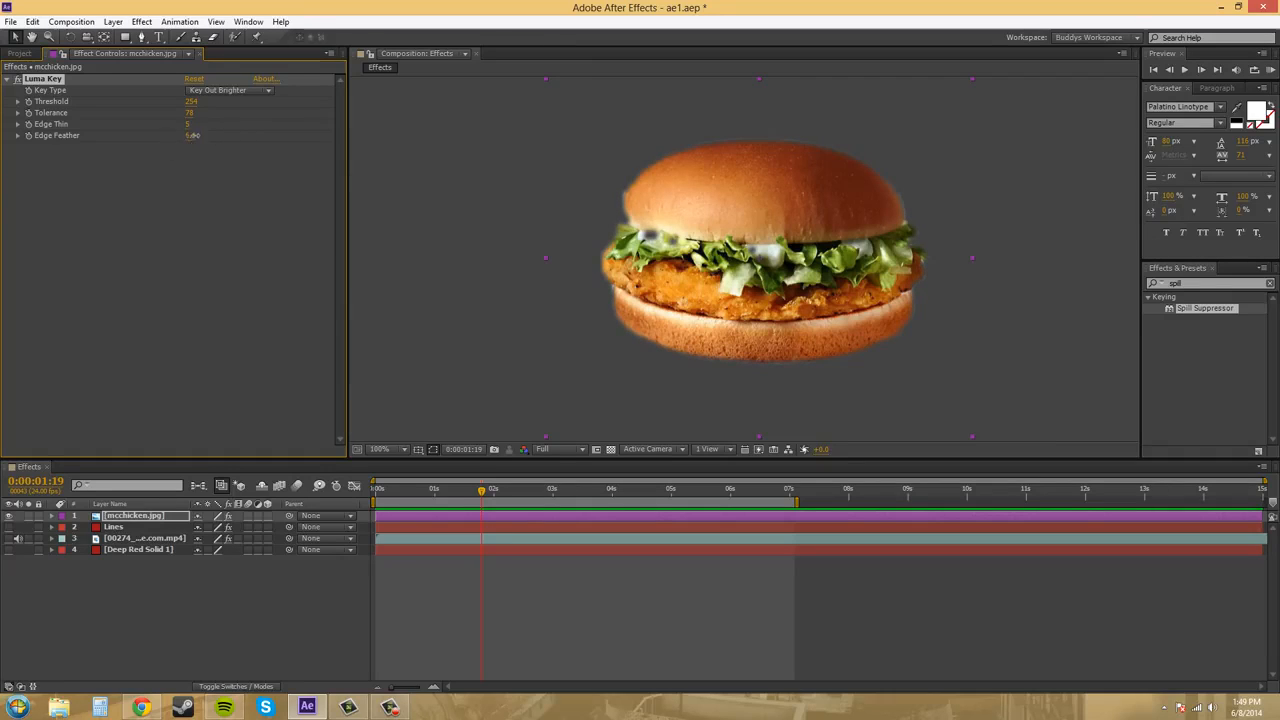
click(194, 135)
text(0)
click(204, 181)
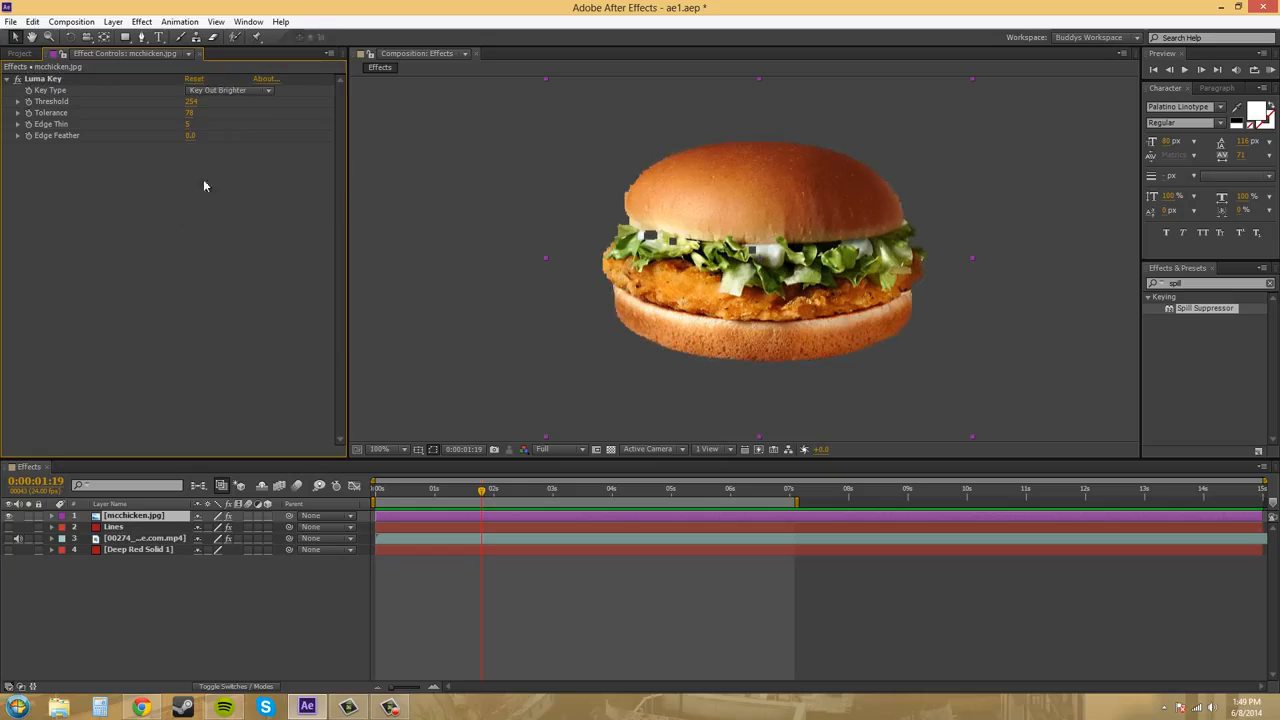
Change the Key Type to Key Out Similar with Threshold 0, Tolerance 15 and Edge Thin 0
click(267, 90)
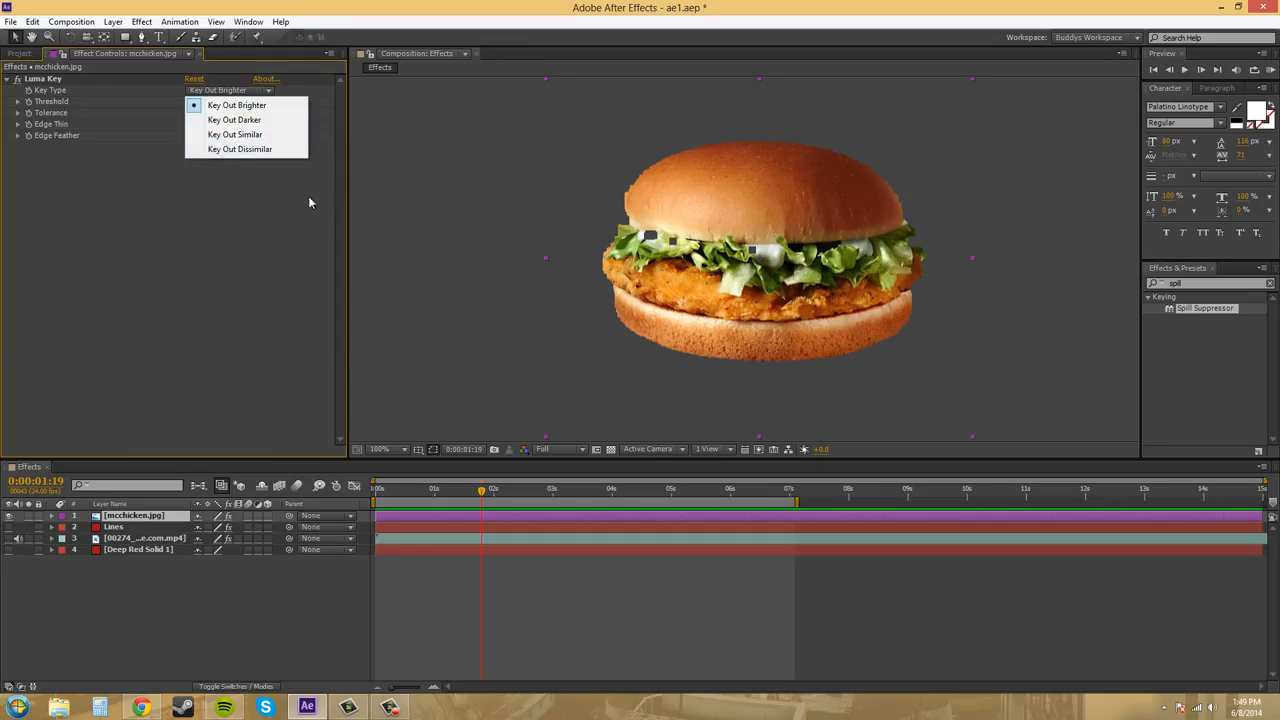
click(242, 134)
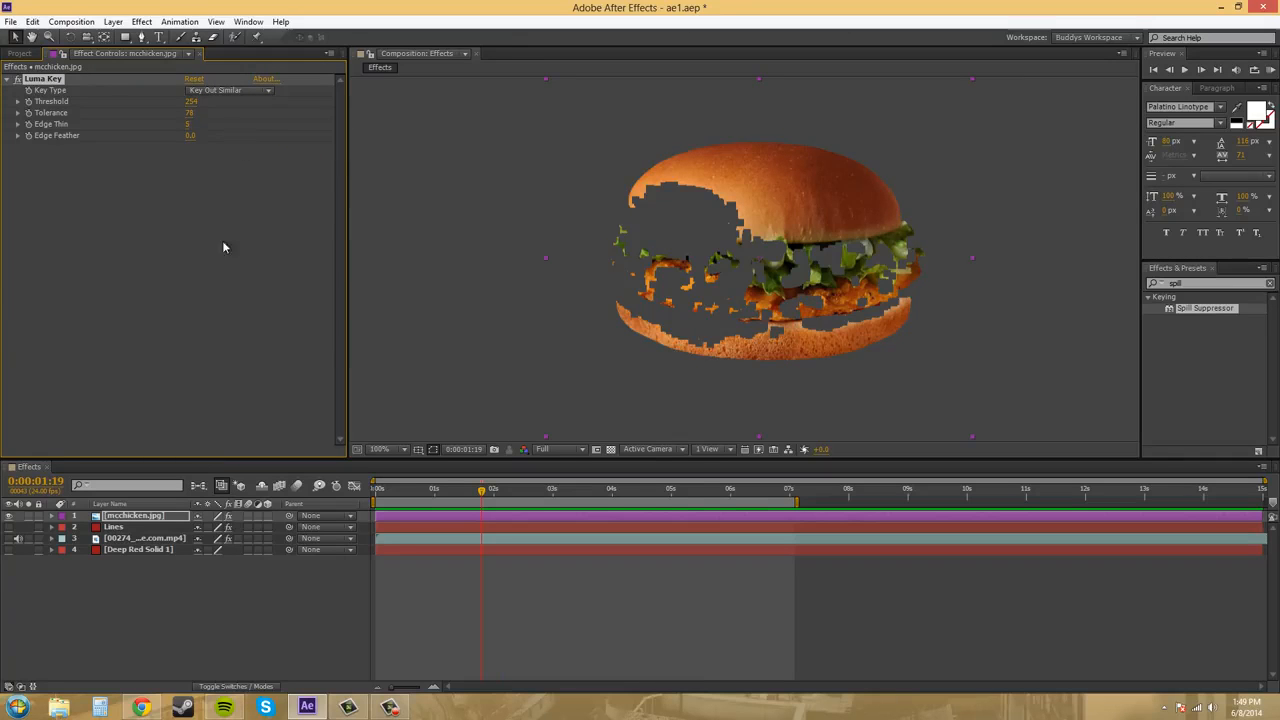
drag(188, 112, 6, 127)
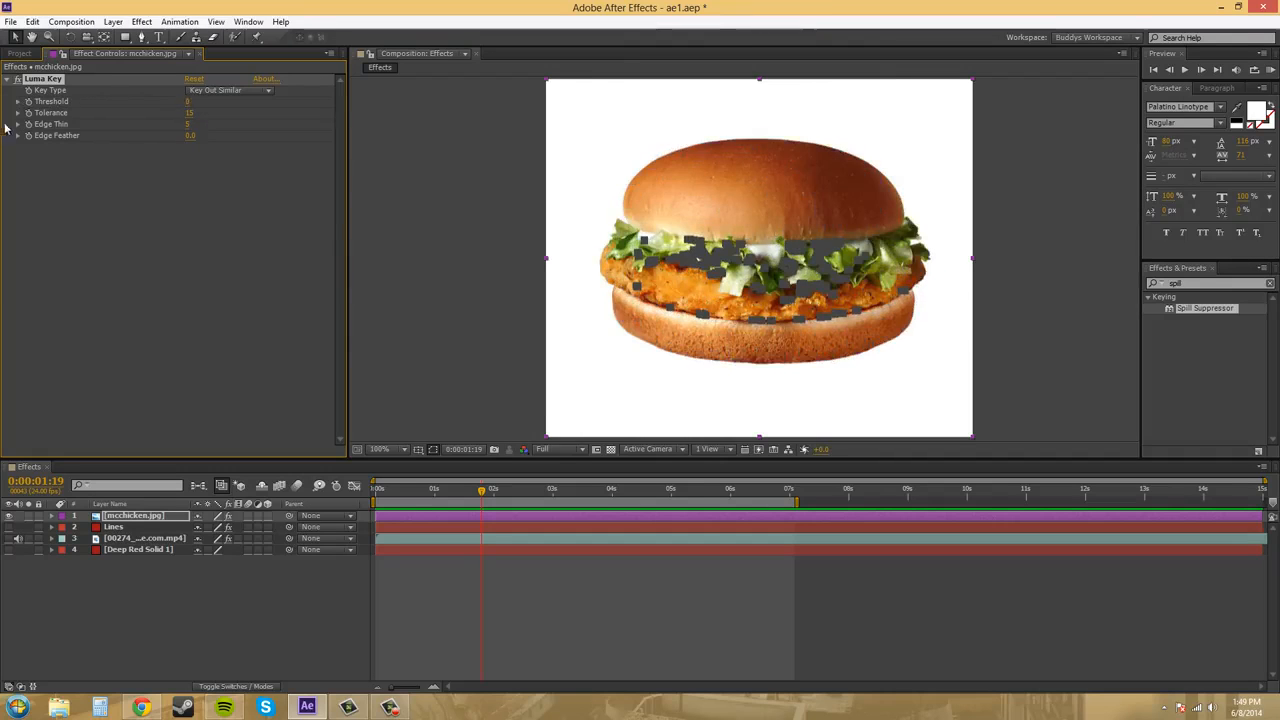
mouse_move(177, 124)
mouse_down()
mouse_move(149, 124)
mouse_move(167, 129)
mouse_up()
click(188, 127)
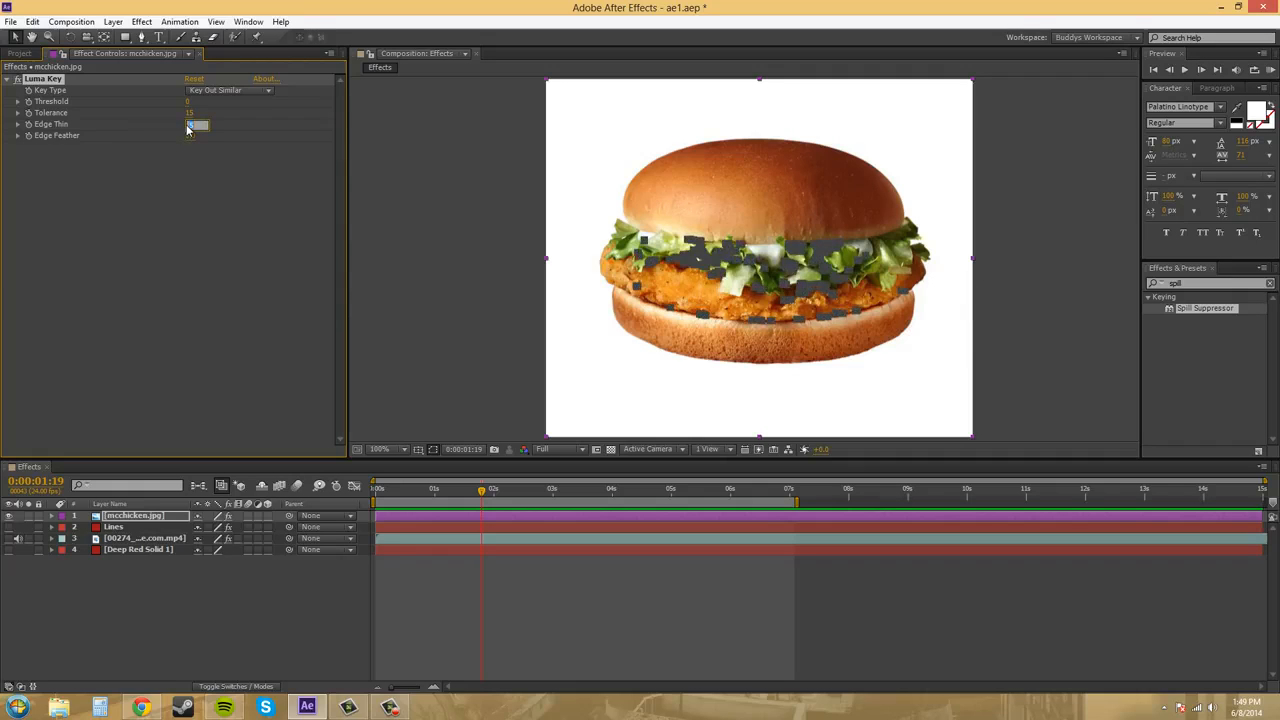
text(0)
click(210, 214)
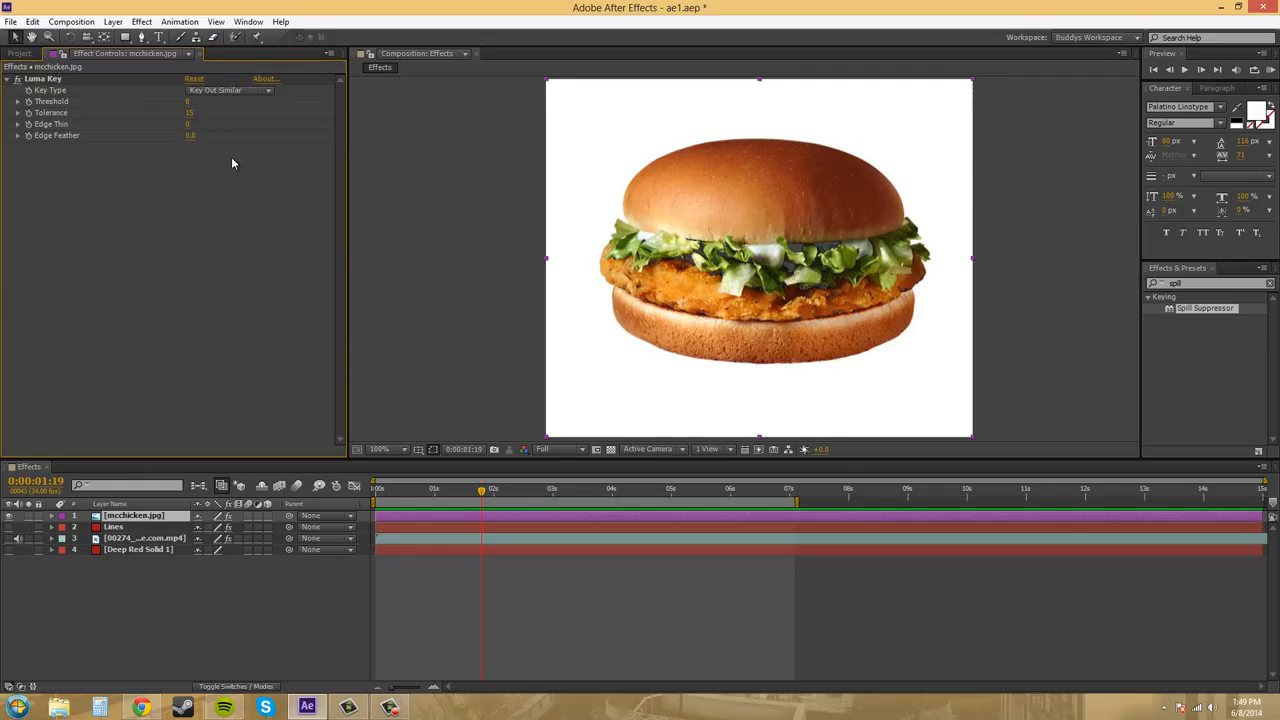
Try Key Out Dissimilar with a Tolerance of 244, and reset the Tolerance to 0
click(210, 91)
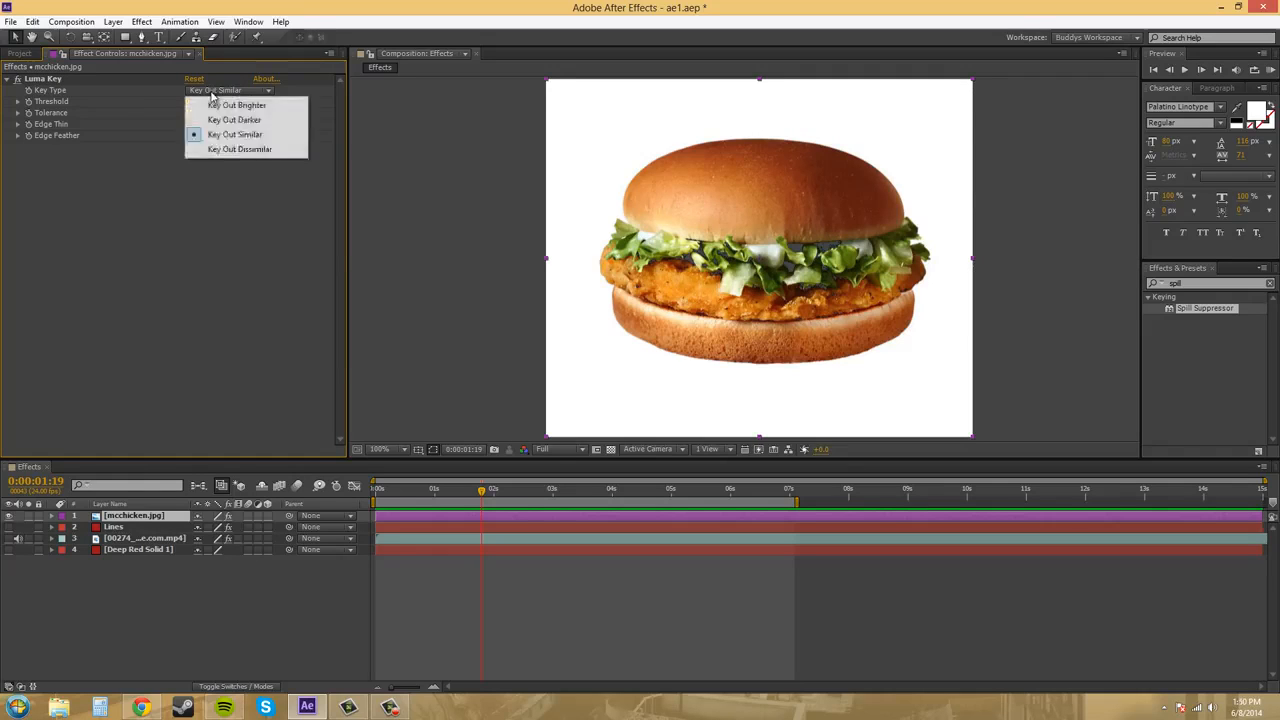
click(227, 150)
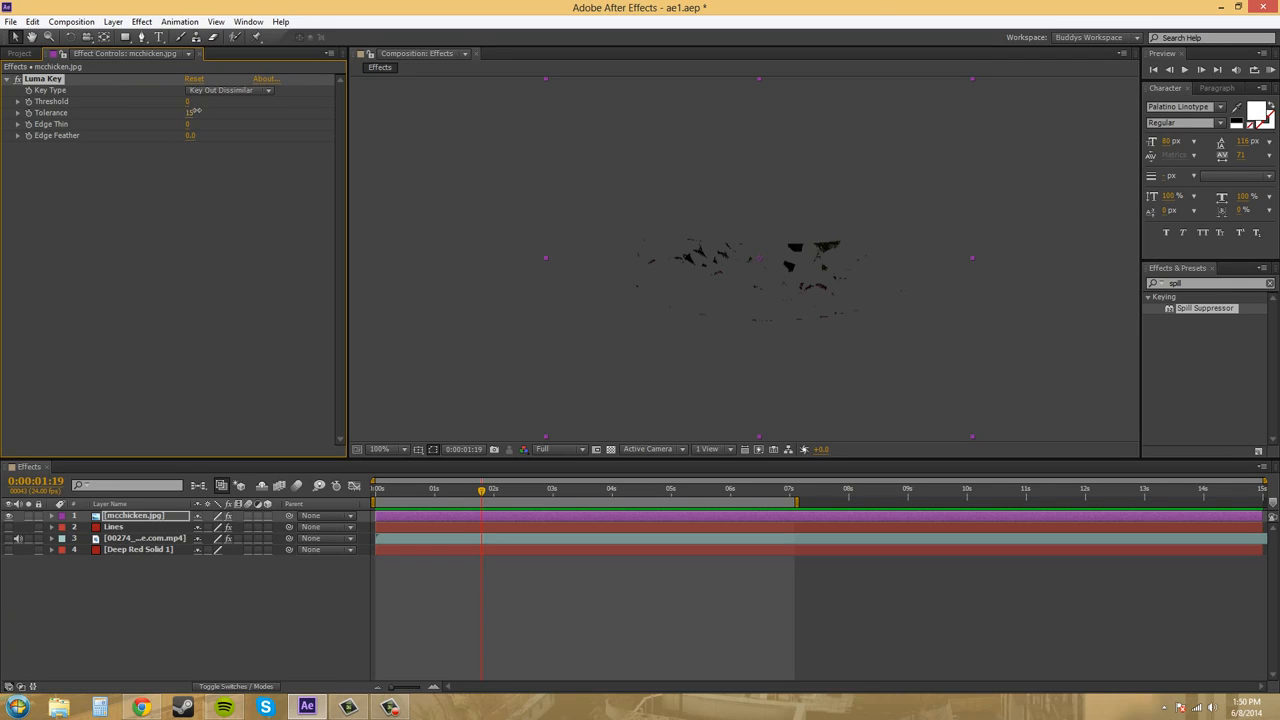
drag(189, 113, 377, 132)
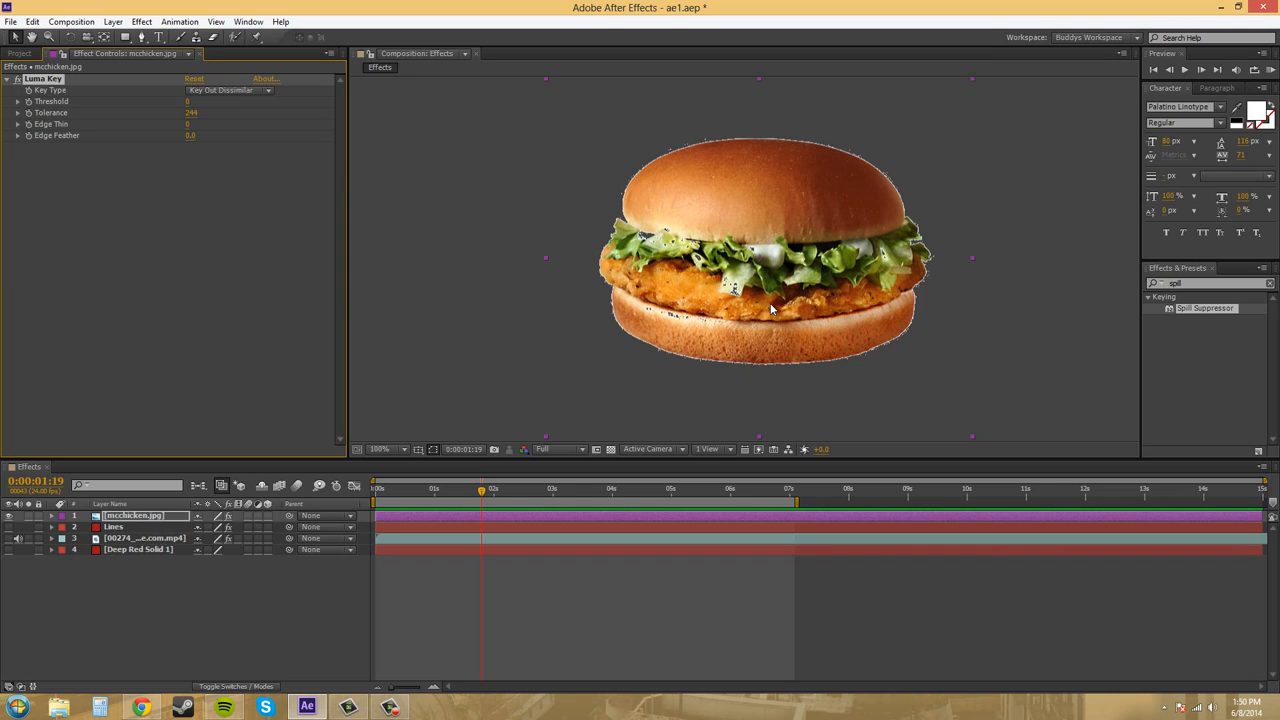
click(191, 113)
text(0)
key(Return)
Switch the Key Type back to Key Out Brighter with Threshold 252 and Tolerance 81
click(246, 93)
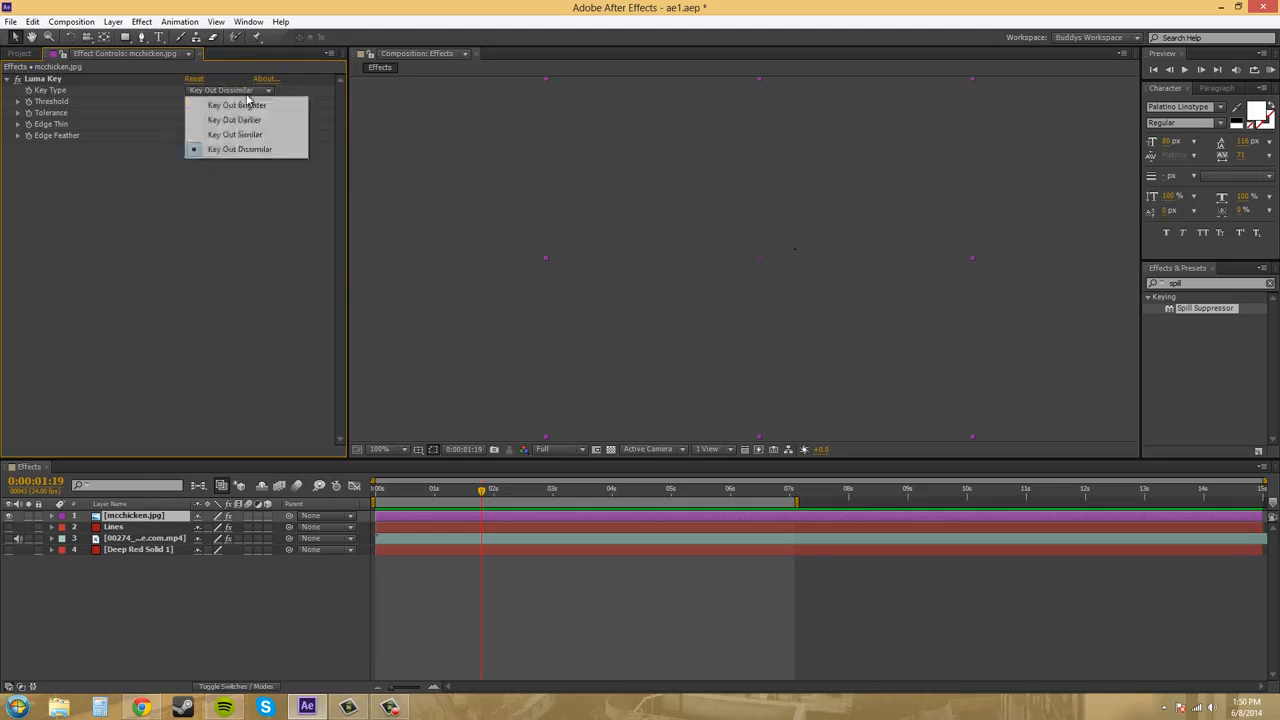
click(250, 104)
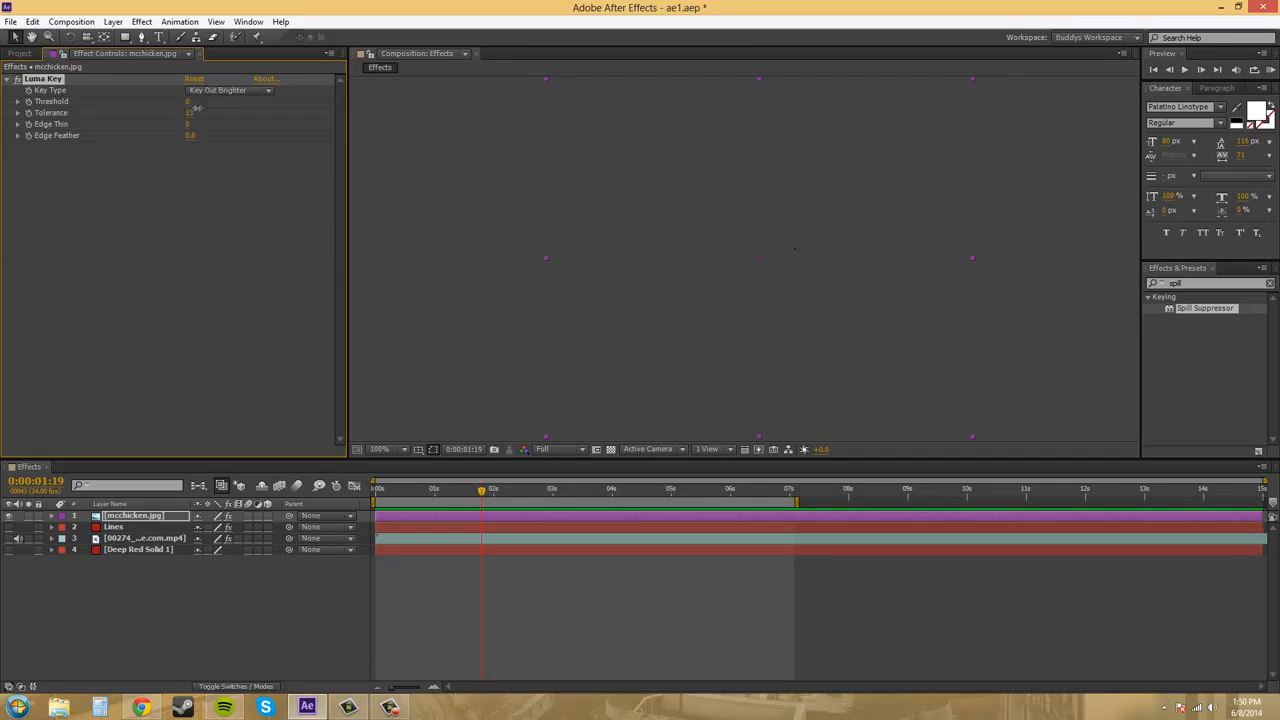
drag(196, 101, 380, 124)
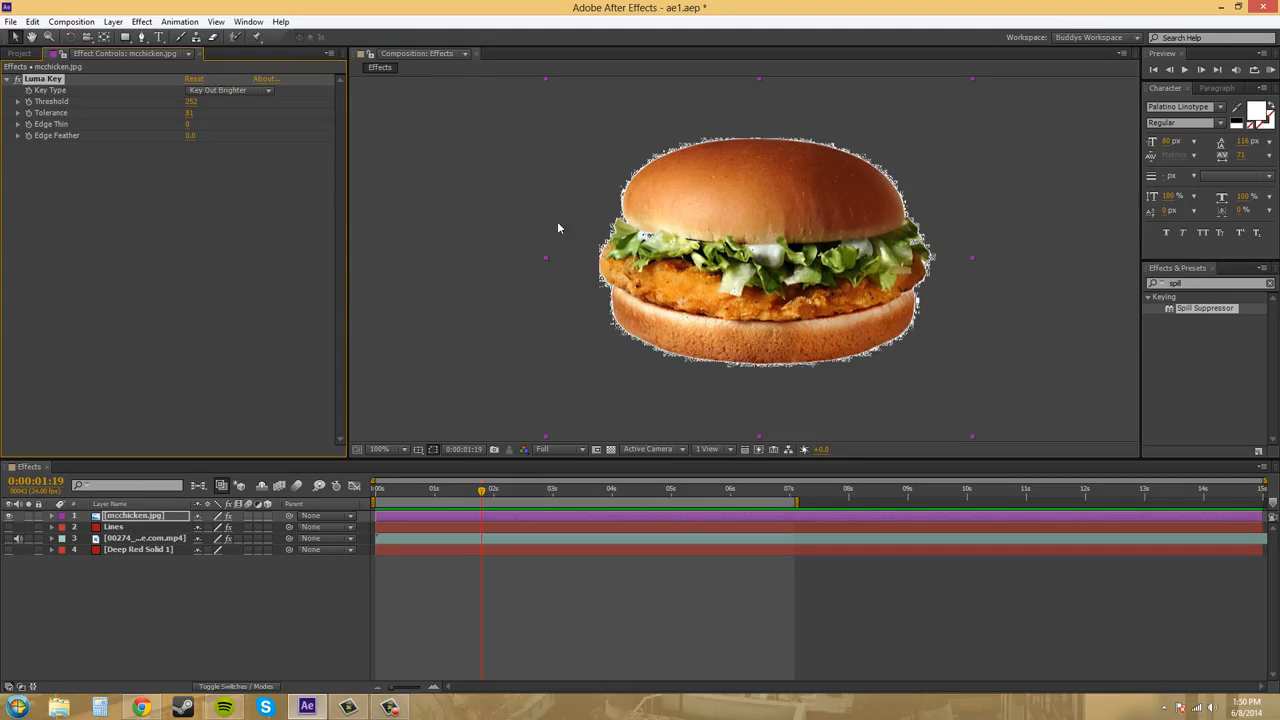
Delete the Luma Key effect from the mcchicken.jpg layer
click(148, 257)
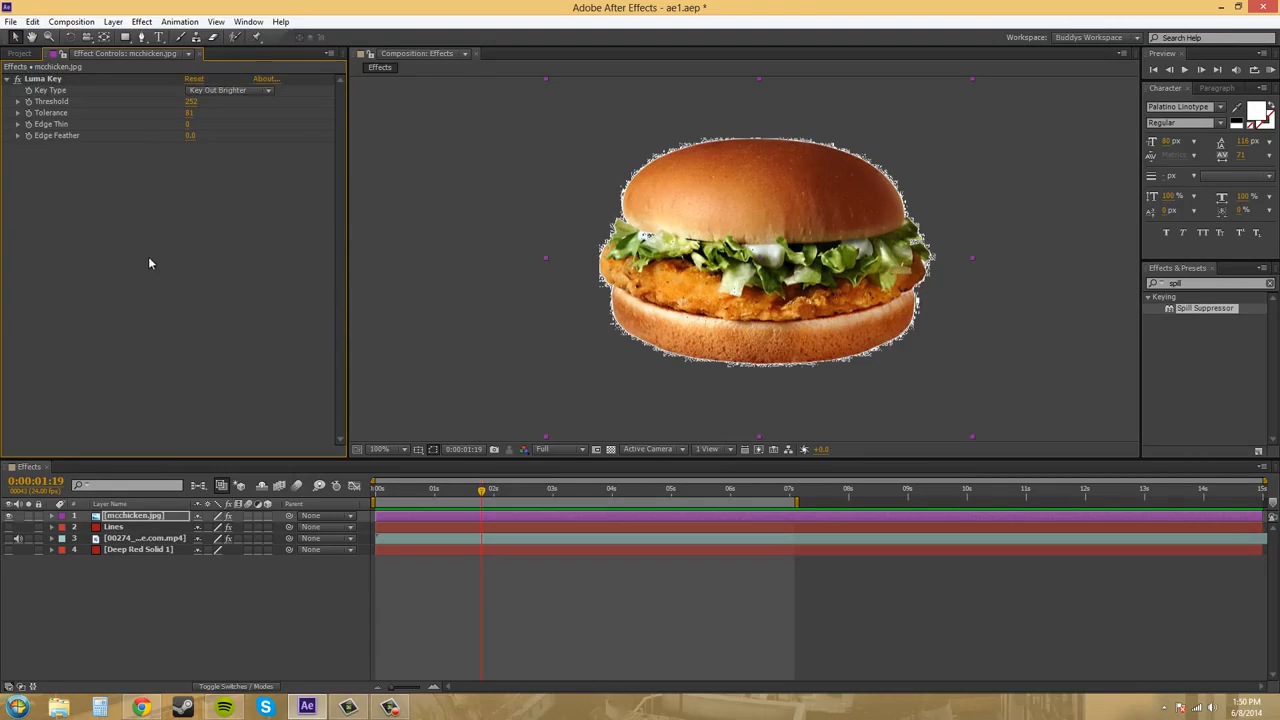
click(41, 80)
key(Return)
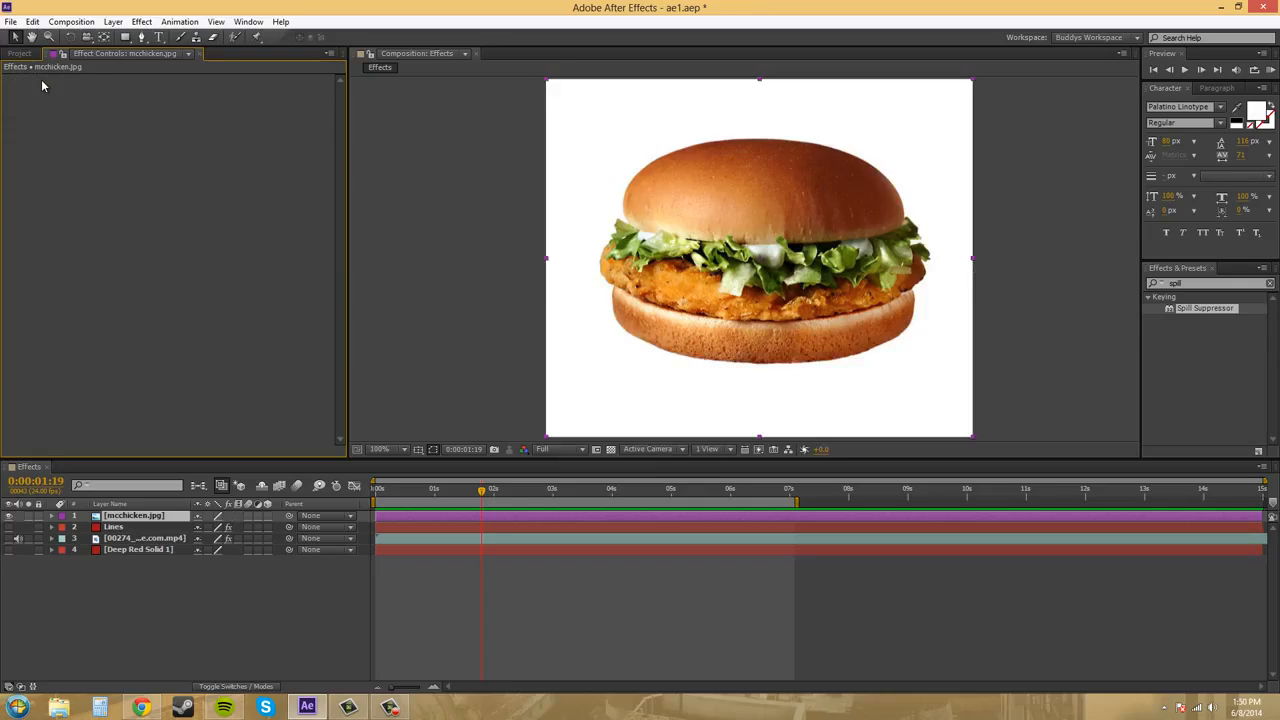